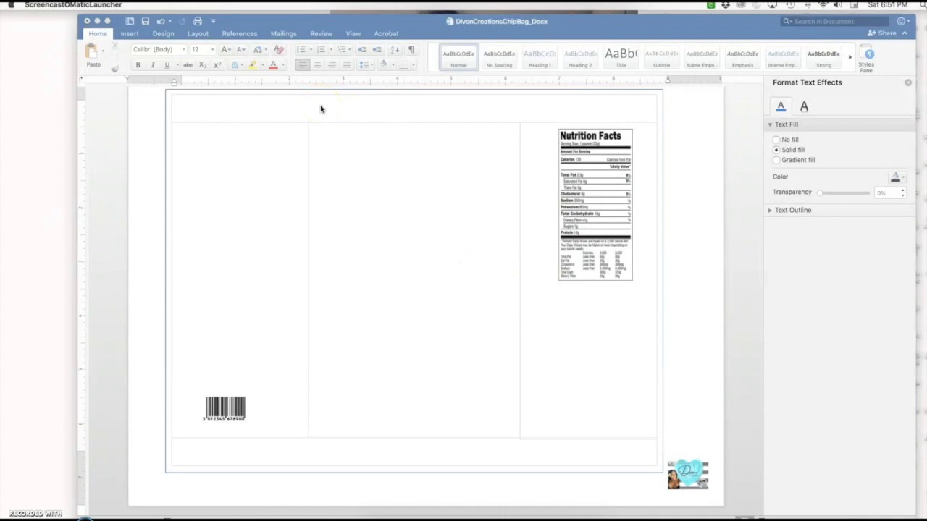
Give the band across the top and the band across the bottom of the chip bag a solid black fill.
left_click(320, 106)
right_click(320, 106)
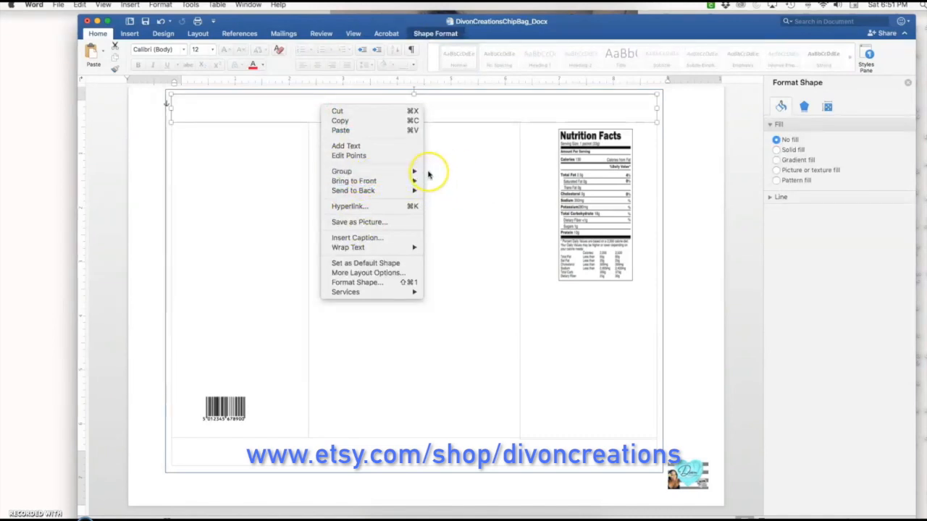
left_click(470, 143)
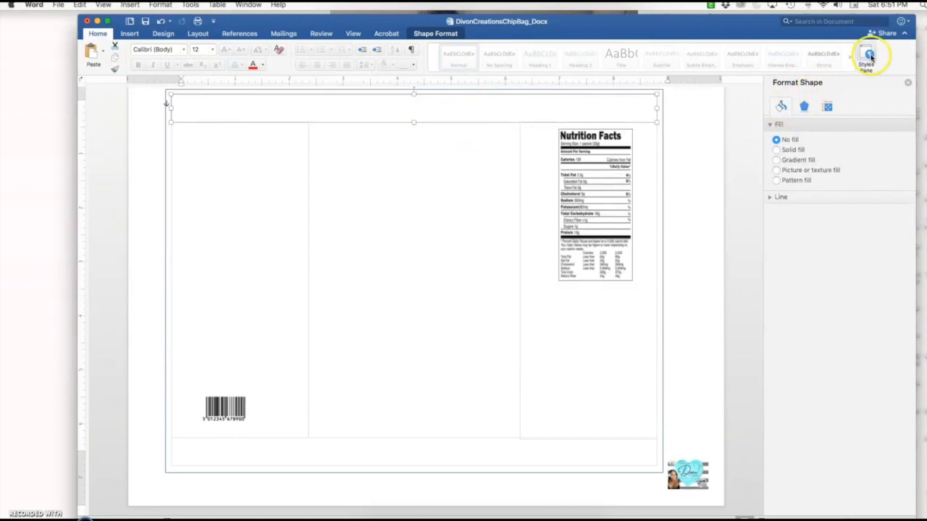
left_click(777, 150)
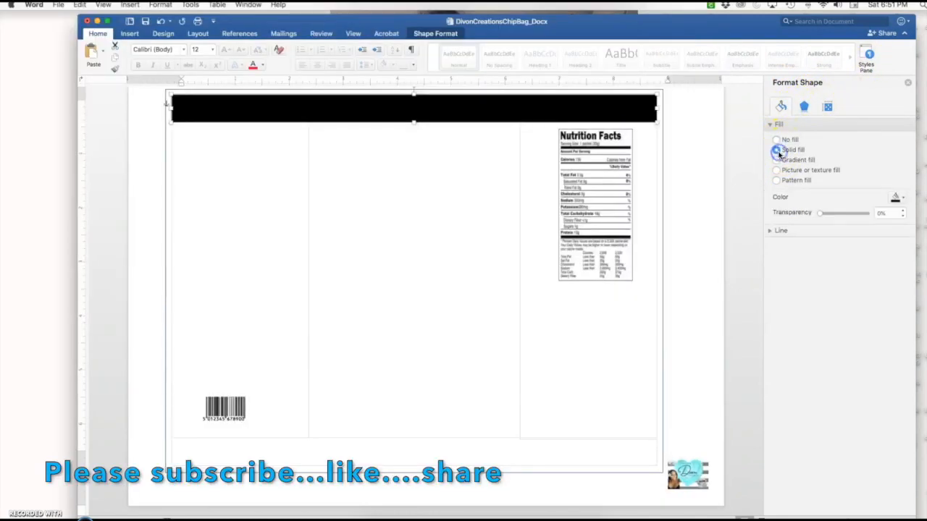
left_click(594, 453)
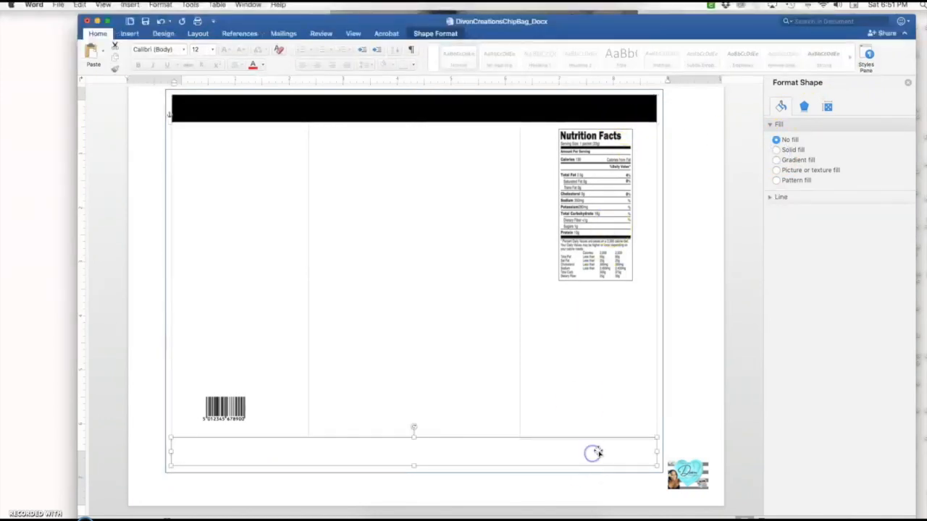
left_click(778, 150)
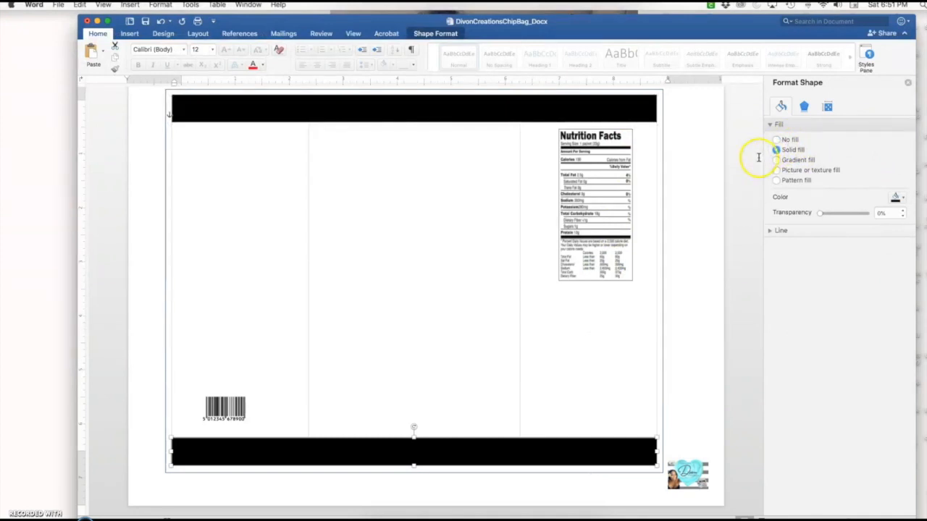
left_click(417, 175)
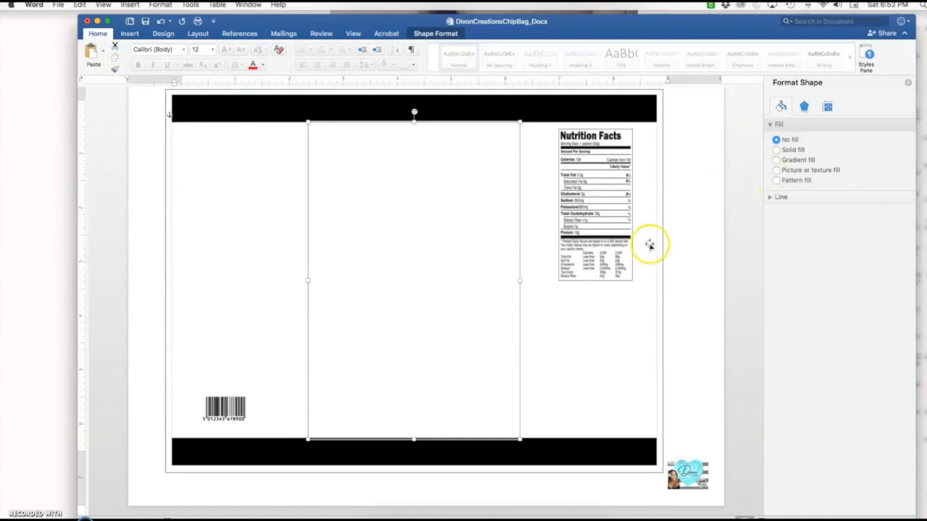
left_click(580, 338)
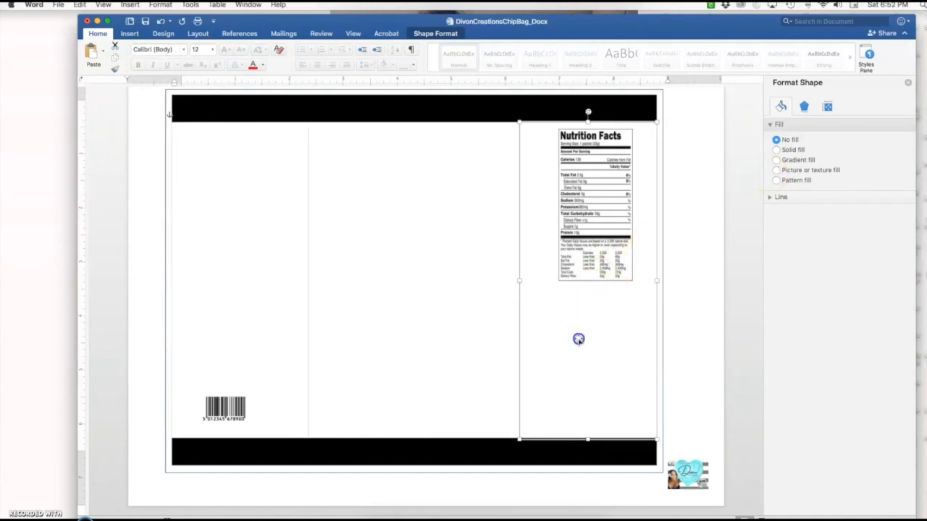
left_click(779, 173)
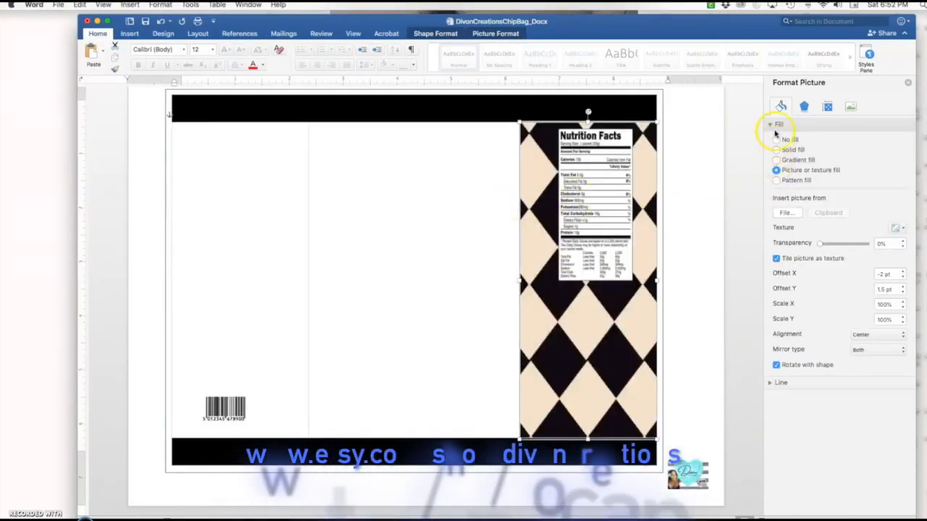
left_click(164, 23)
Fill the centre panel with the black and beige diamond picture texture.
left_click(403, 217)
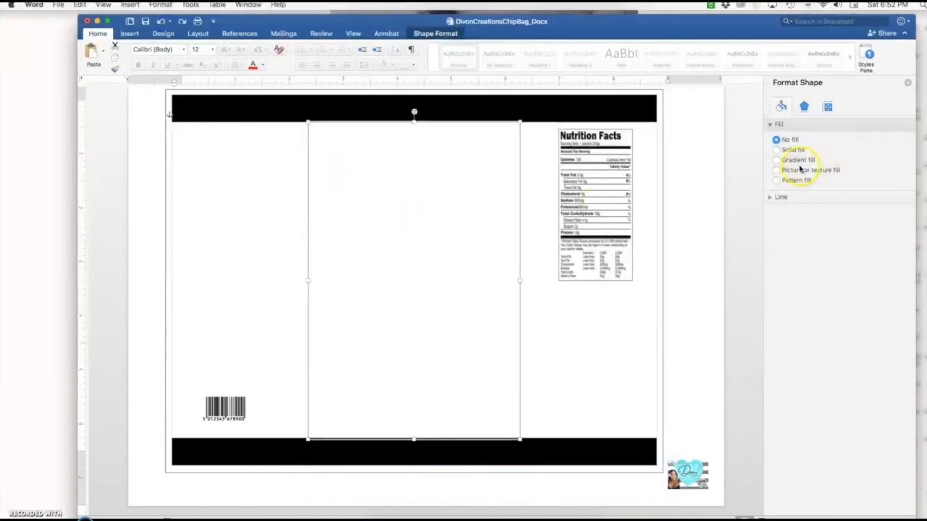
left_click(776, 170)
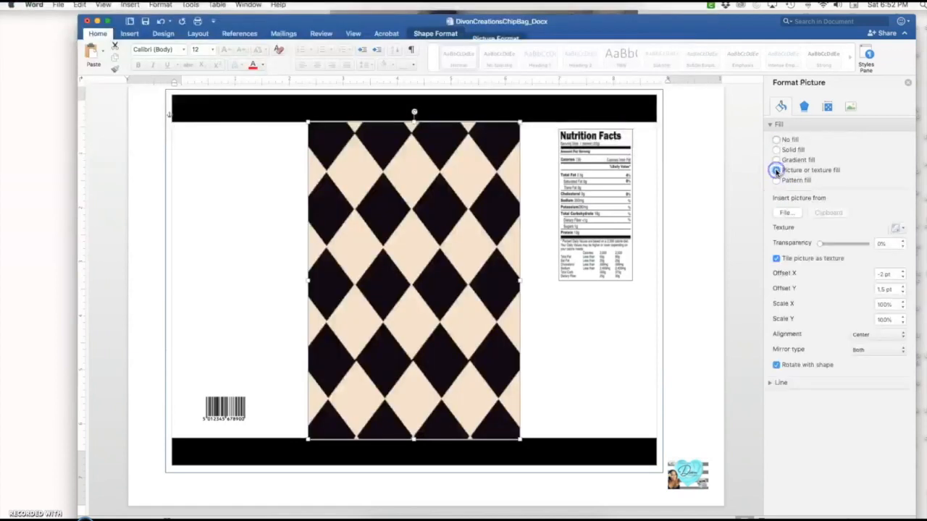
Give the Nutrition Facts panel a solid fill in the beige sampled from the centre panel's diamond pattern.
left_click(604, 376)
left_click(774, 136)
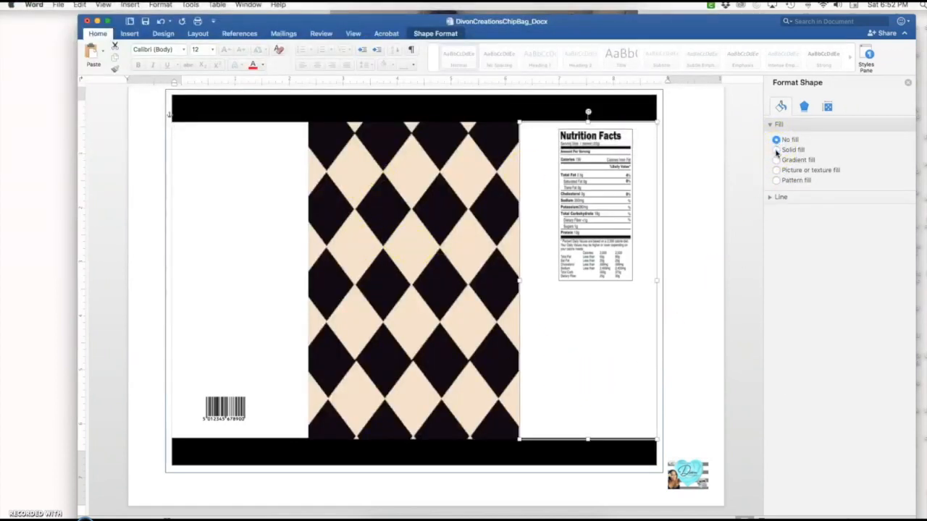
left_click(776, 150)
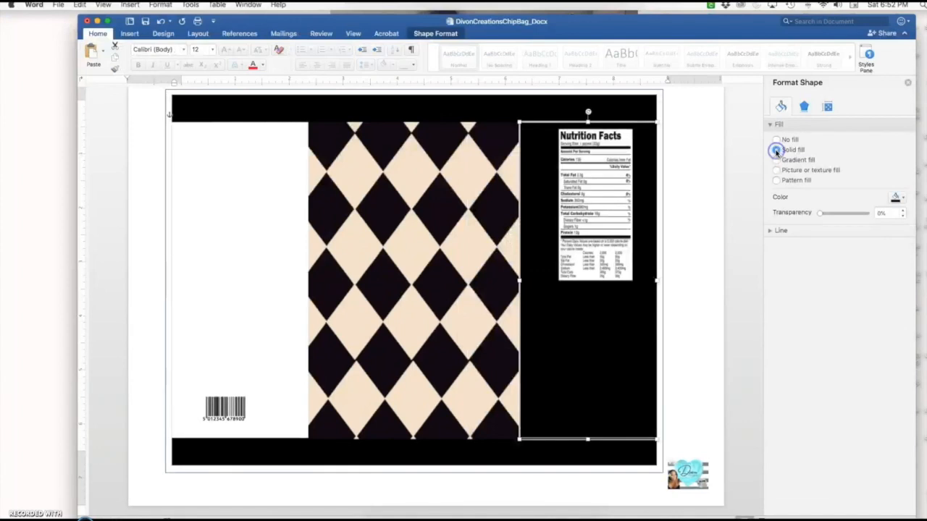
left_click(897, 197)
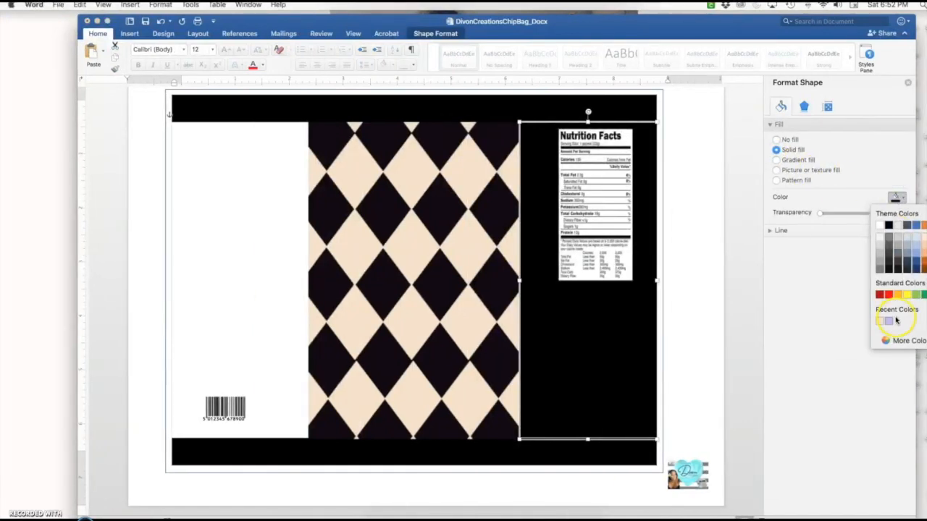
left_click(882, 342)
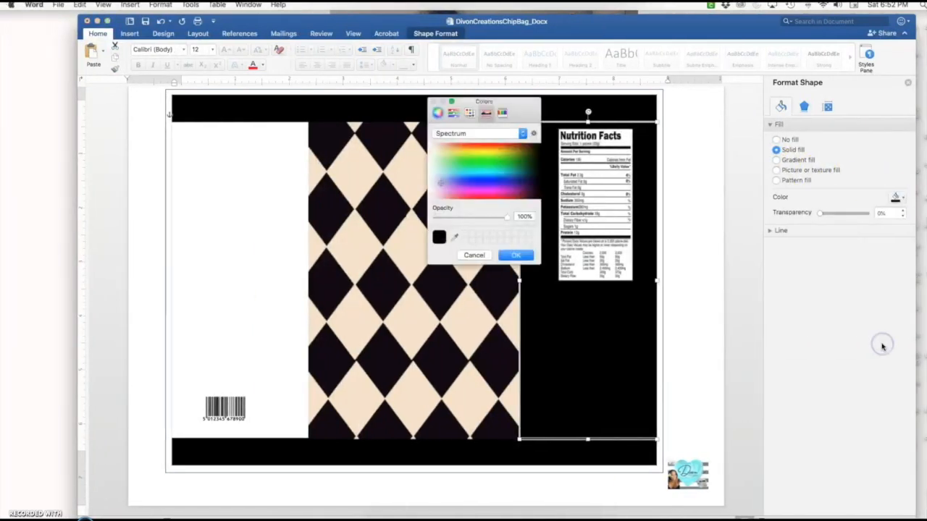
left_click(453, 238)
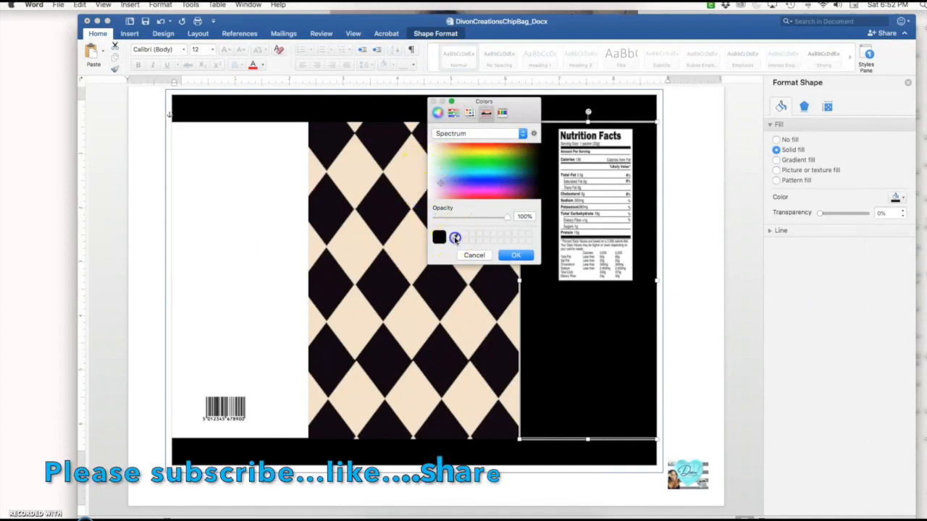
left_click(359, 171)
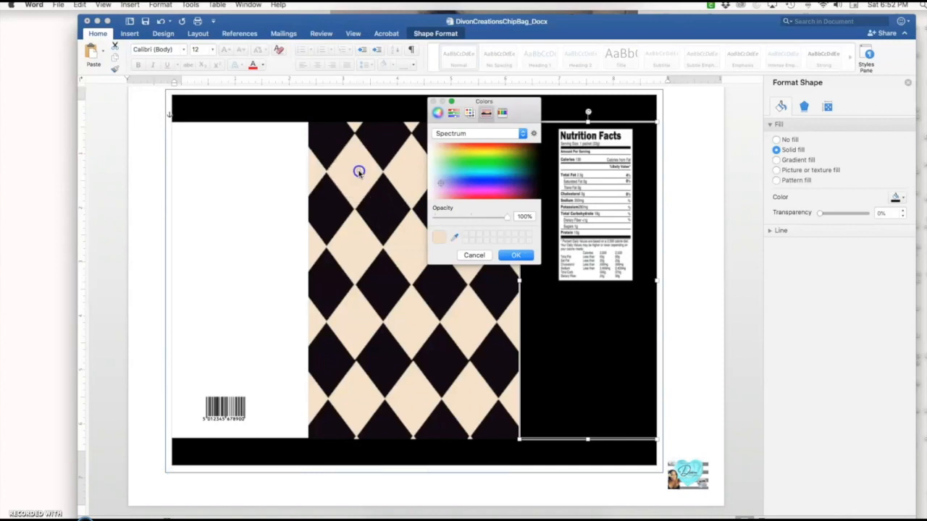
left_click(517, 255)
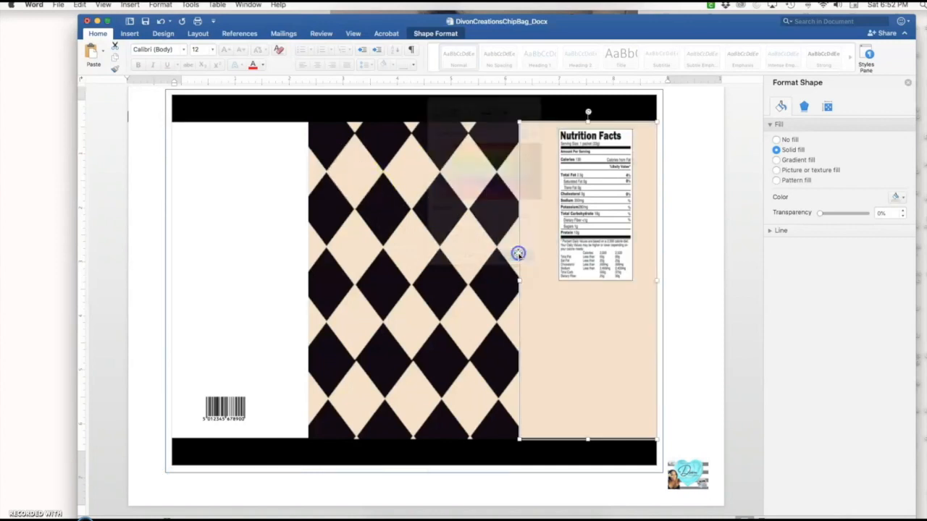
Apply the same solid beige fill to the barcode panel and close the shape formatting options.
left_click(281, 215)
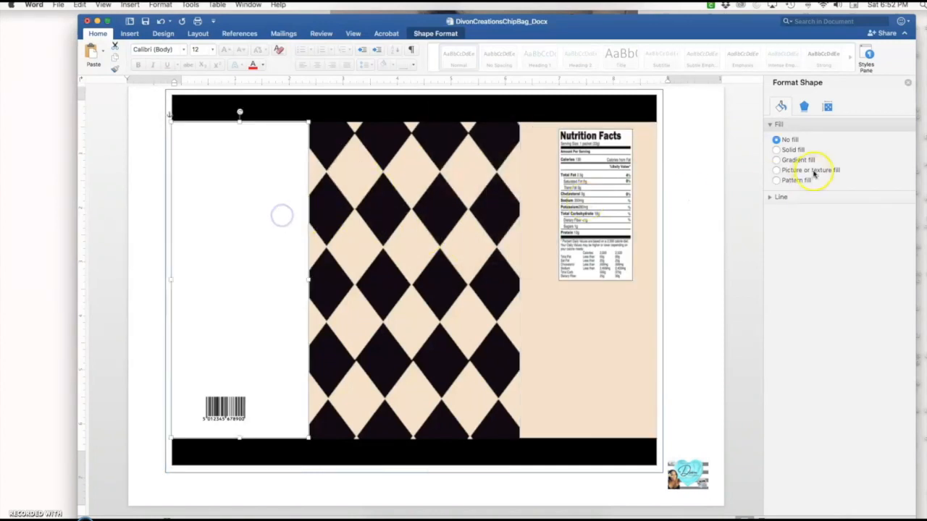
left_click(777, 150)
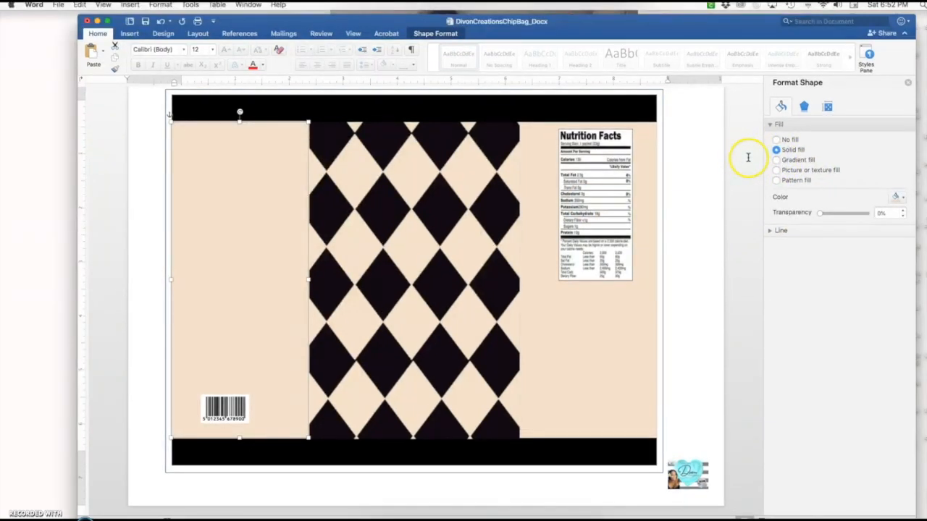
left_click(908, 85)
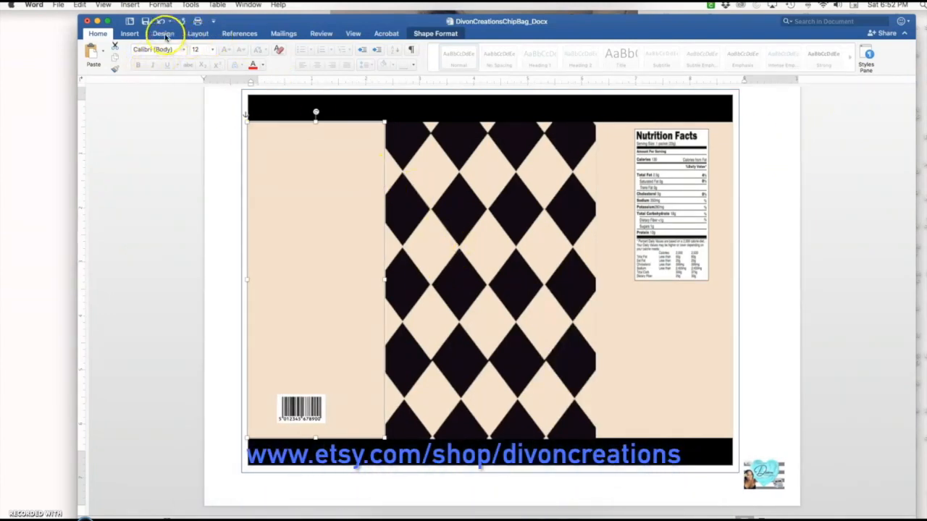
Insert the picture gold frame.png from the Downloads folder.
left_click(130, 34)
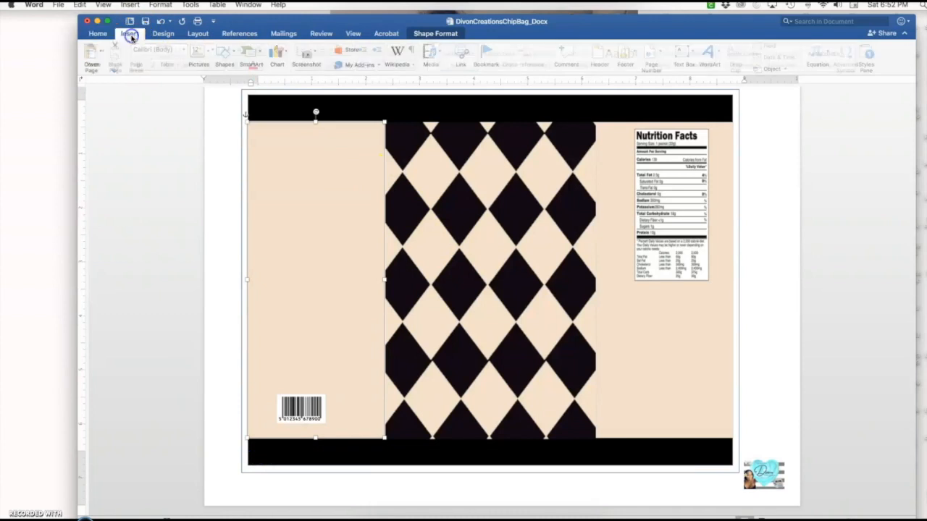
left_click(207, 63)
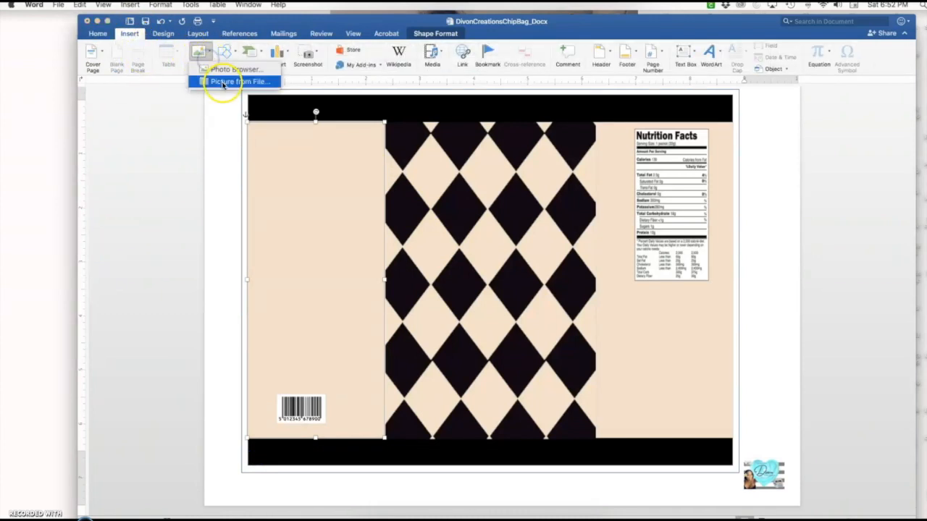
left_click(223, 82)
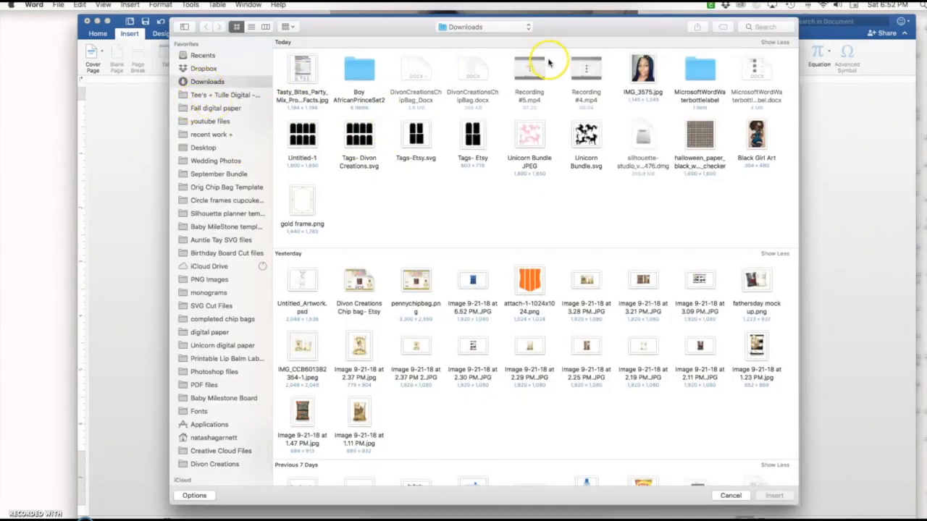
left_click(304, 197)
left_click(773, 495)
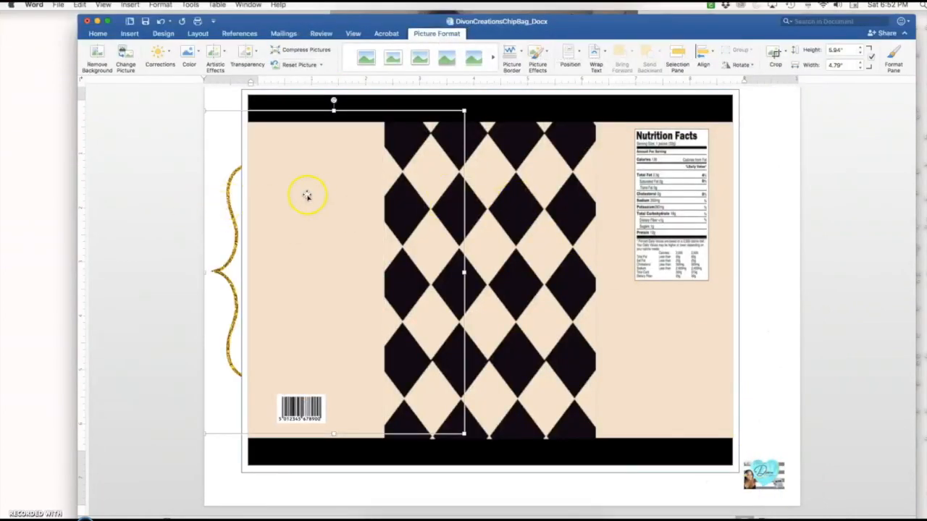
Set the gold frame's text wrapping to In Front of Text.
right_click(218, 201)
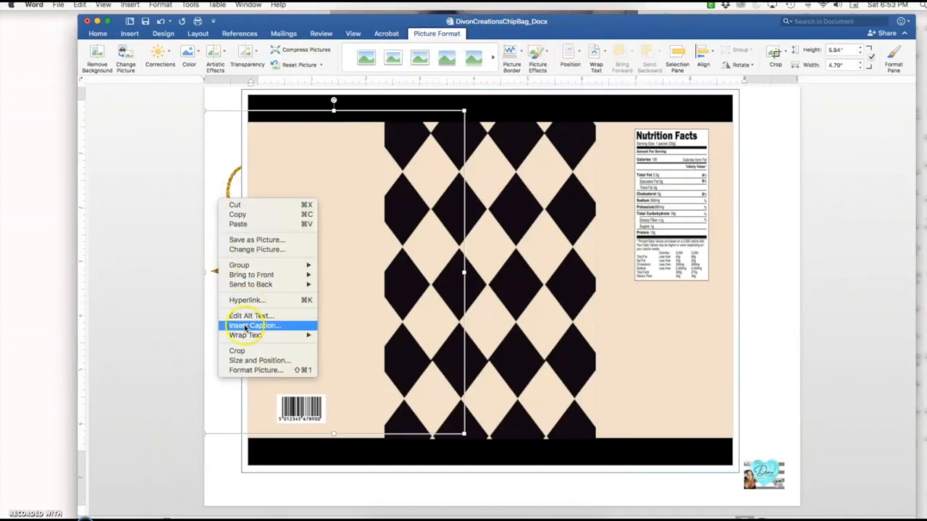
mouse_move(254, 335)
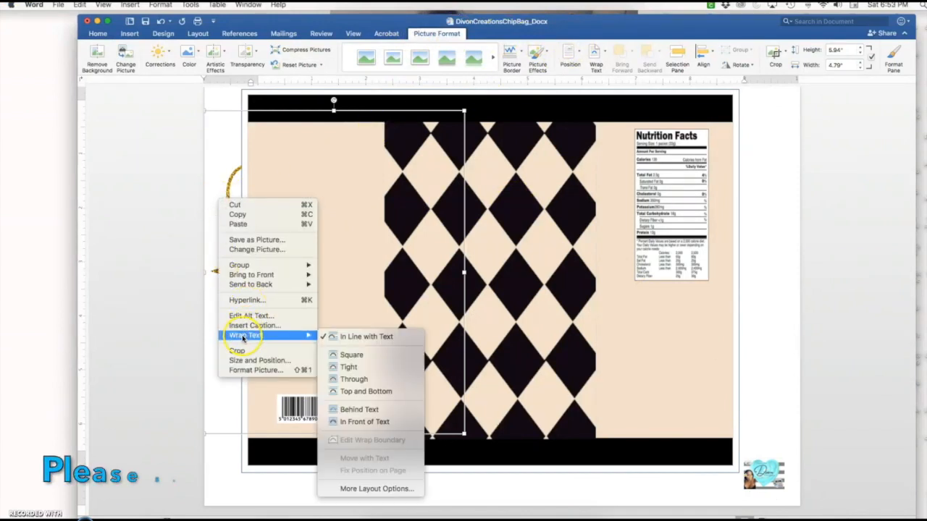
left_click(346, 422)
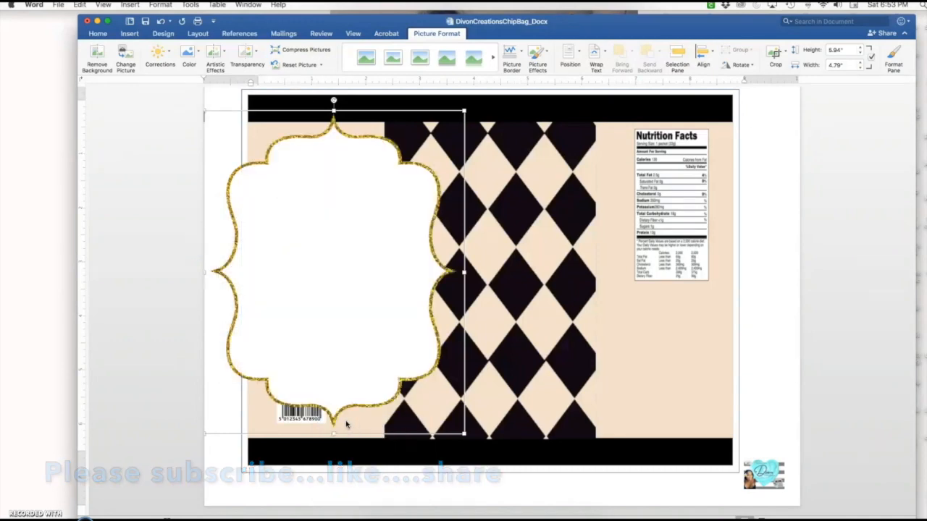
Shrink the gold frame to about 3.43" high by 2.77" wide and position it in the middle of the diamond-patterned panel.
left_click_drag(388, 270, 533, 285)
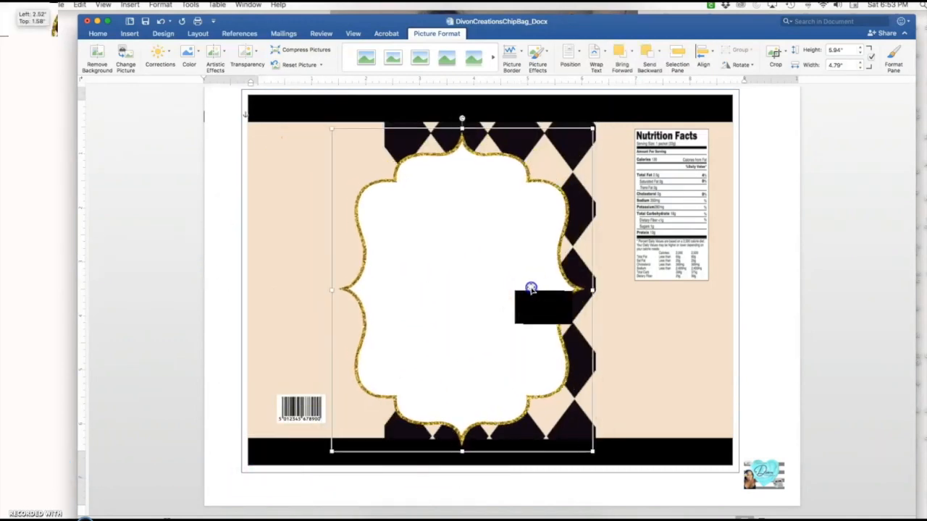
left_click_drag(606, 129, 483, 261)
left_click_drag(434, 299, 504, 217)
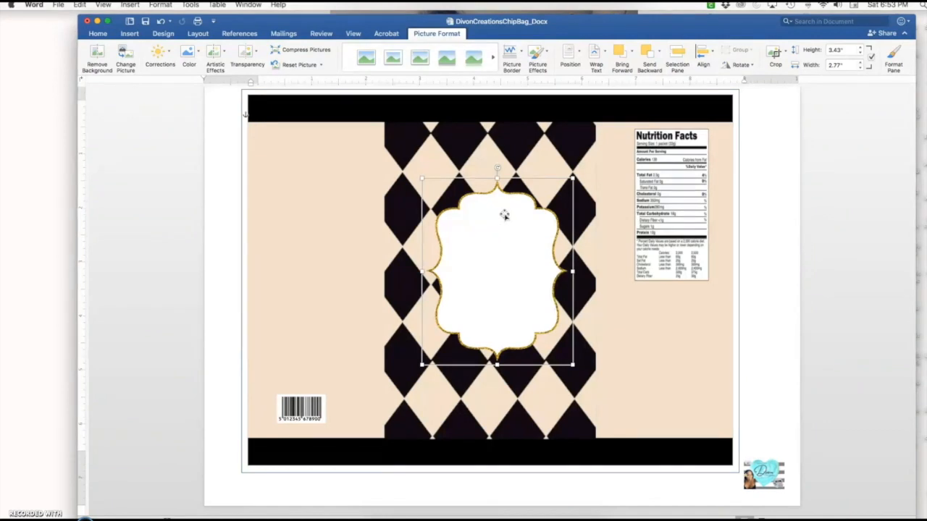
left_click(215, 137)
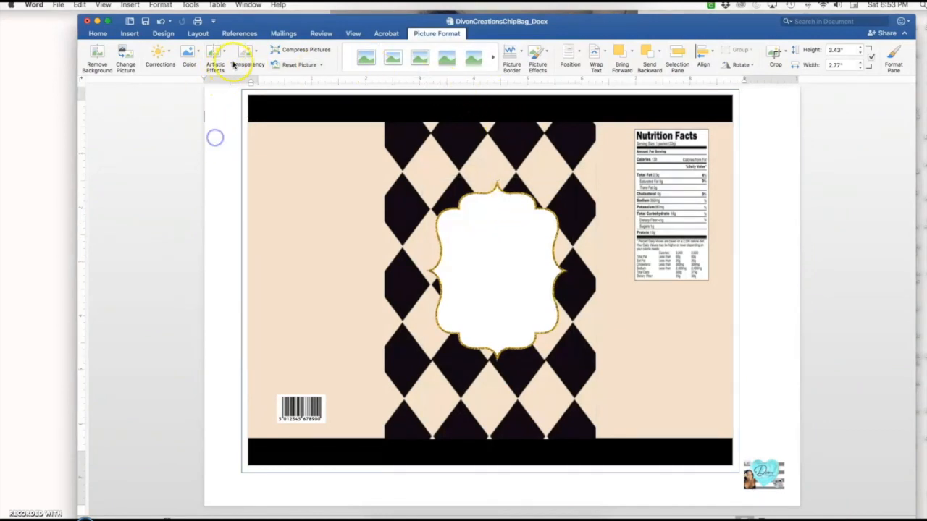
Insert the Black Girl Art picture from the Downloads folder.
left_click(131, 35)
left_click(201, 58)
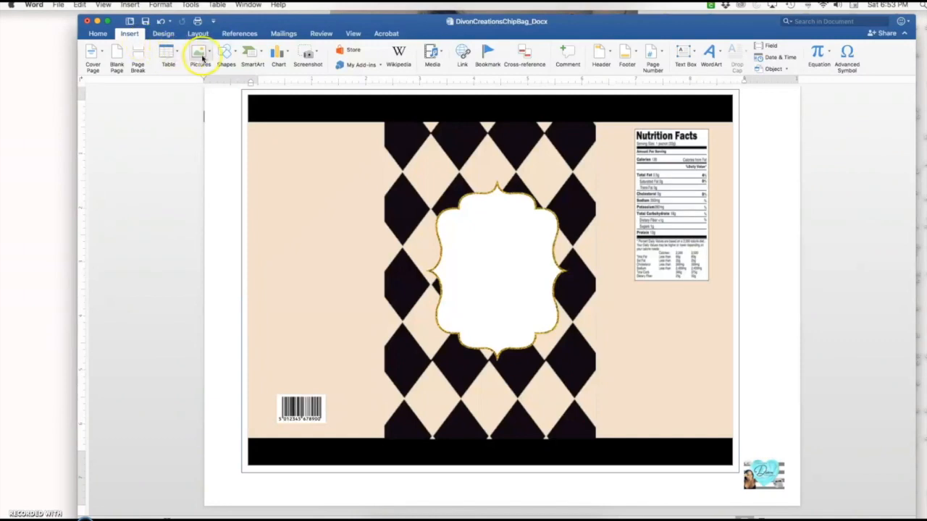
left_click(204, 59)
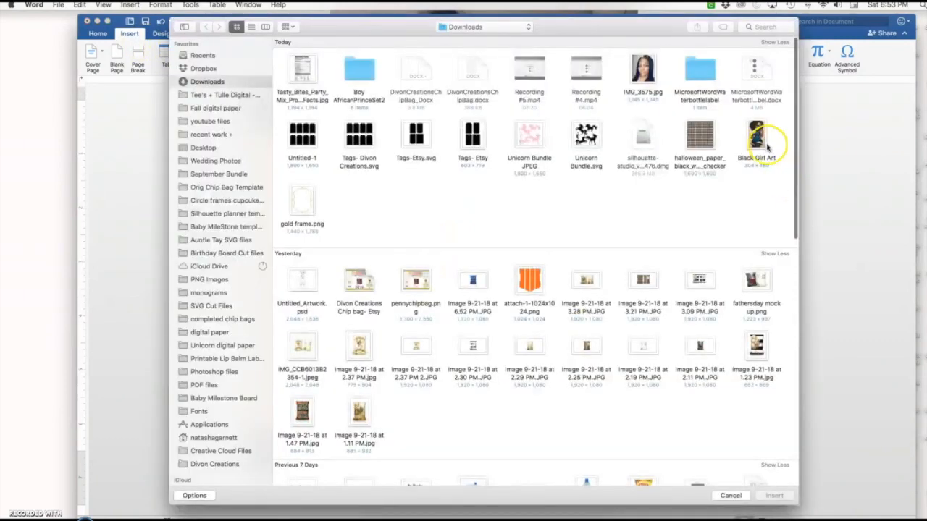
left_click(756, 134)
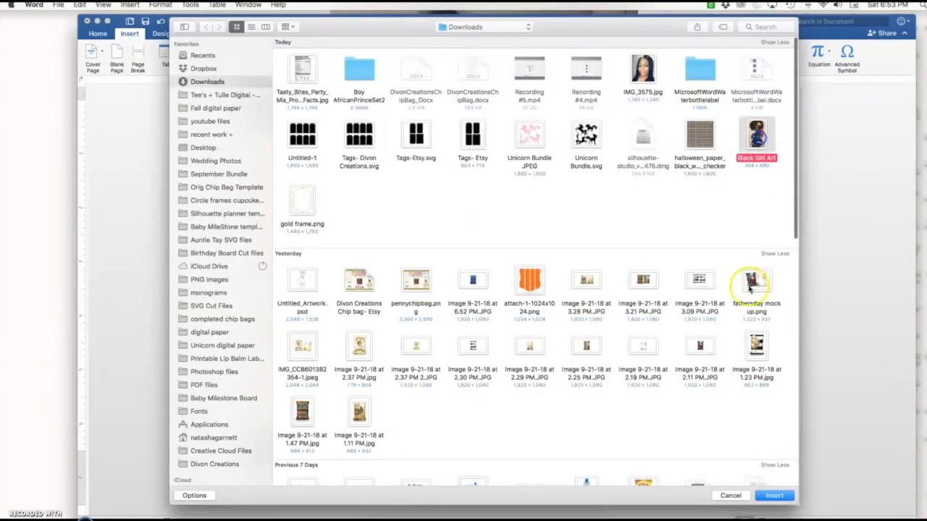
left_click(773, 496)
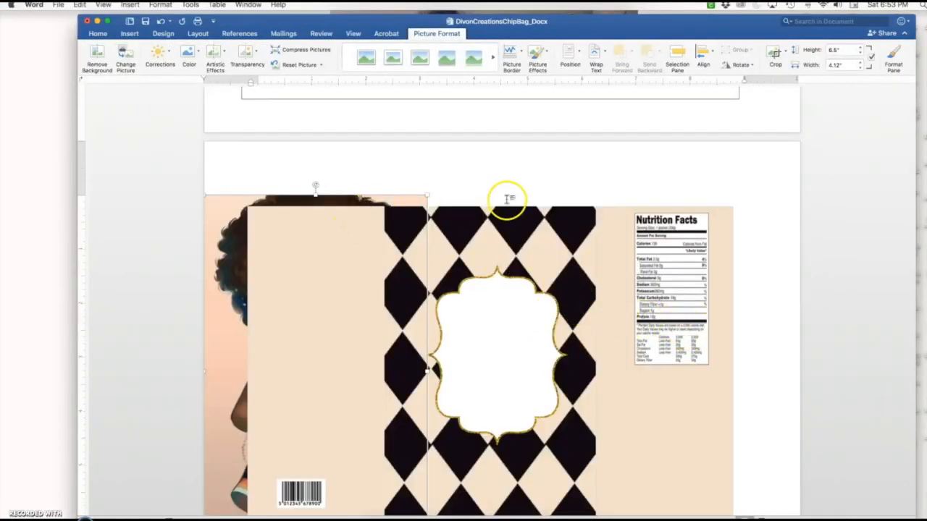
Set the girl artwork's text wrapping to In Front of Text and move it over the diamond-patterned panel.
right_click(229, 242)
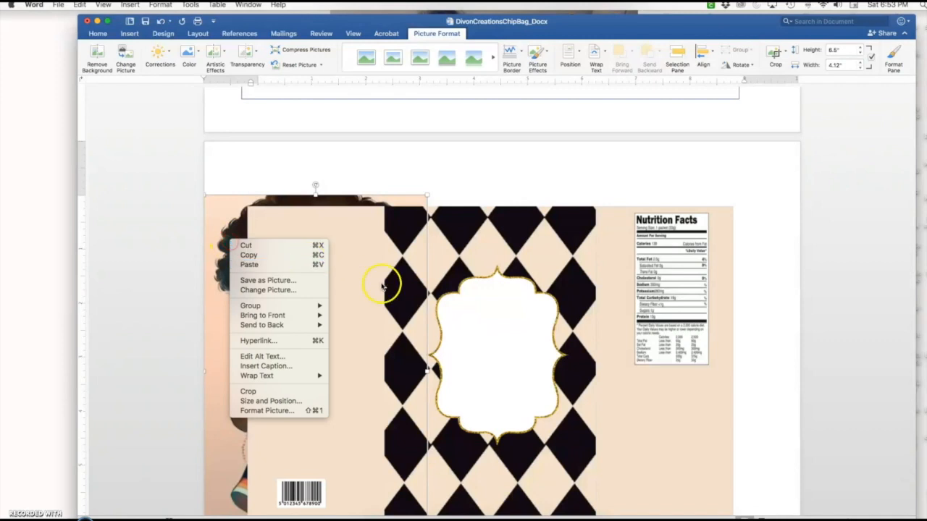
mouse_move(305, 332)
mouse_move(299, 375)
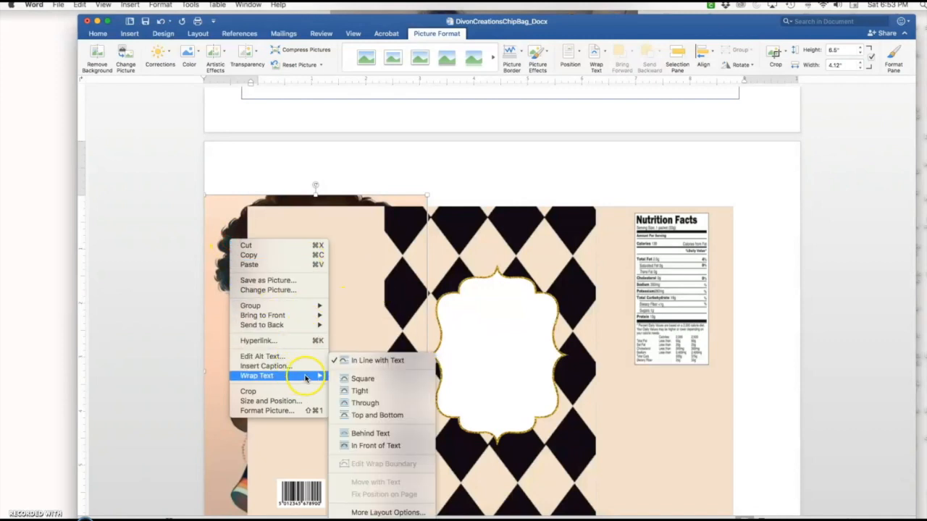
left_click(361, 444)
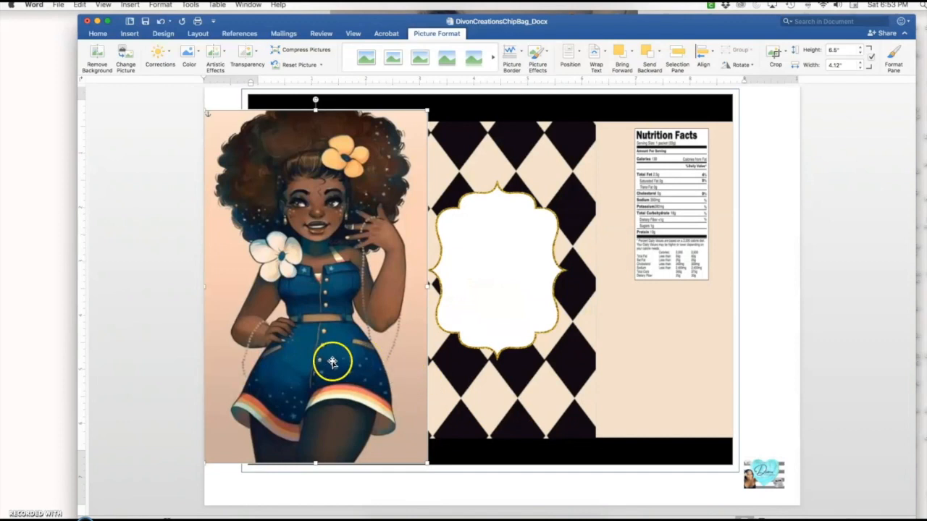
left_click_drag(332, 362, 520, 359)
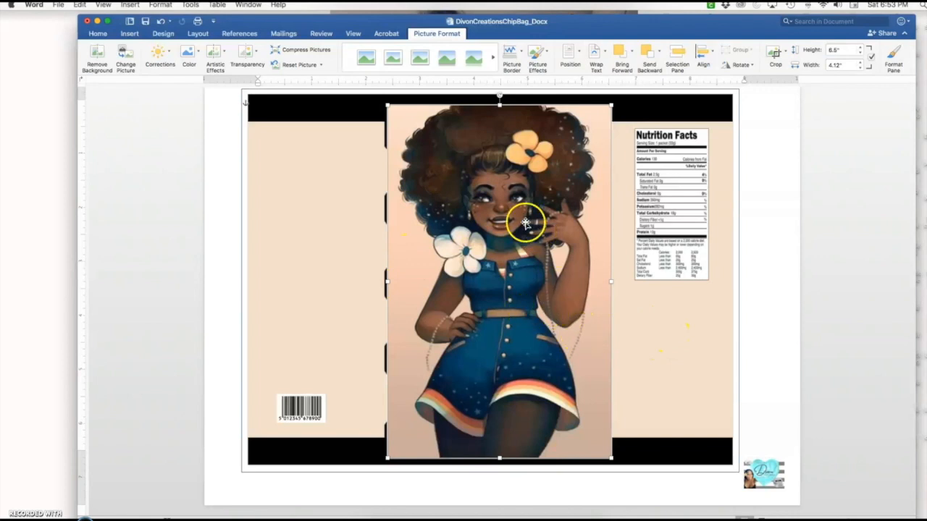
Remove the girl artwork's background, enlarging the kept area to include the whole figure from hair to legs.
left_click(98, 67)
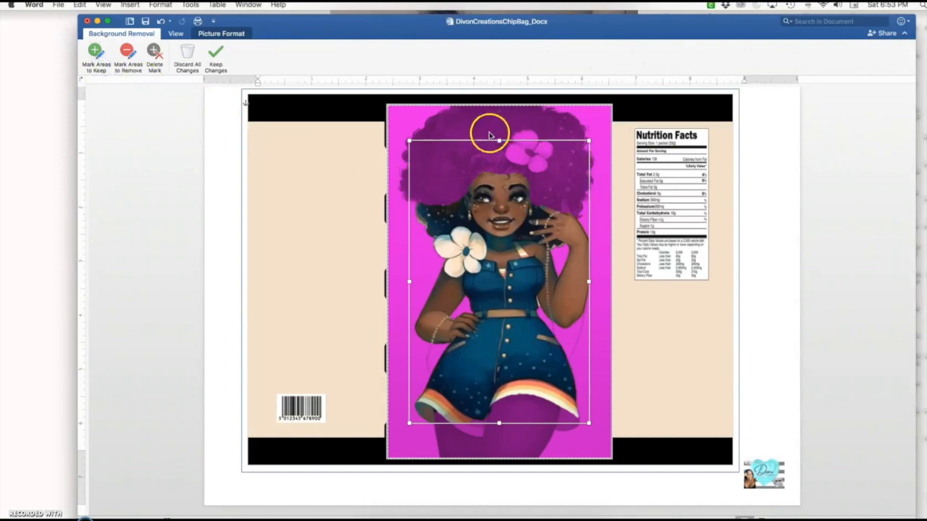
left_click_drag(499, 140, 503, 105)
left_click_drag(409, 263, 397, 263)
mouse_move(588, 264)
left_mouse_down()
mouse_move(580, 264)
mouse_move(594, 263)
left_mouse_up()
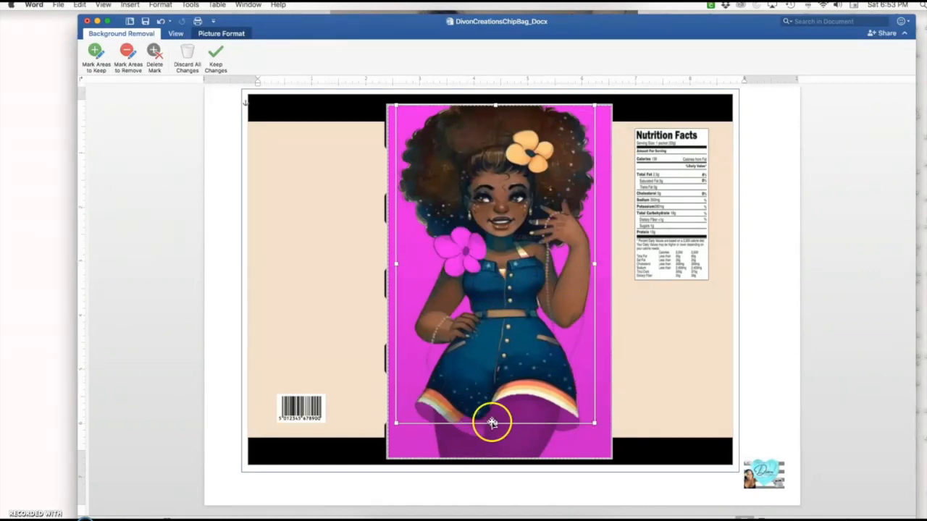
left_click_drag(492, 422, 495, 456)
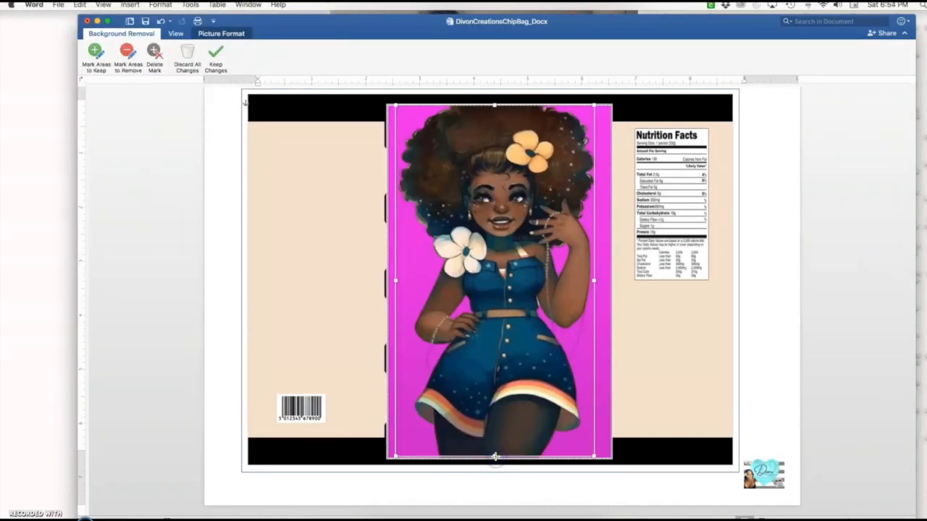
left_click(214, 56)
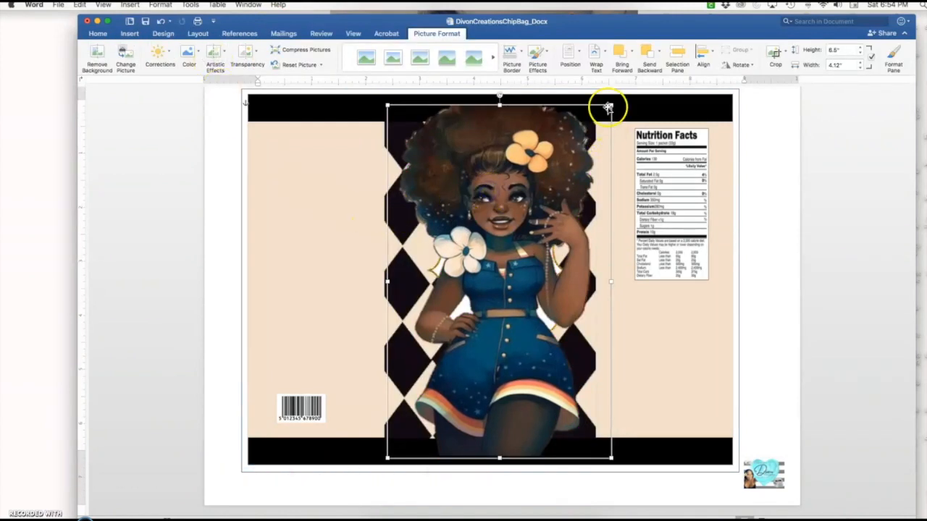
Shrink the girl artwork to about 3.07" high by 1.94" wide and centre it in the gold frame.
left_click_drag(611, 105, 536, 219)
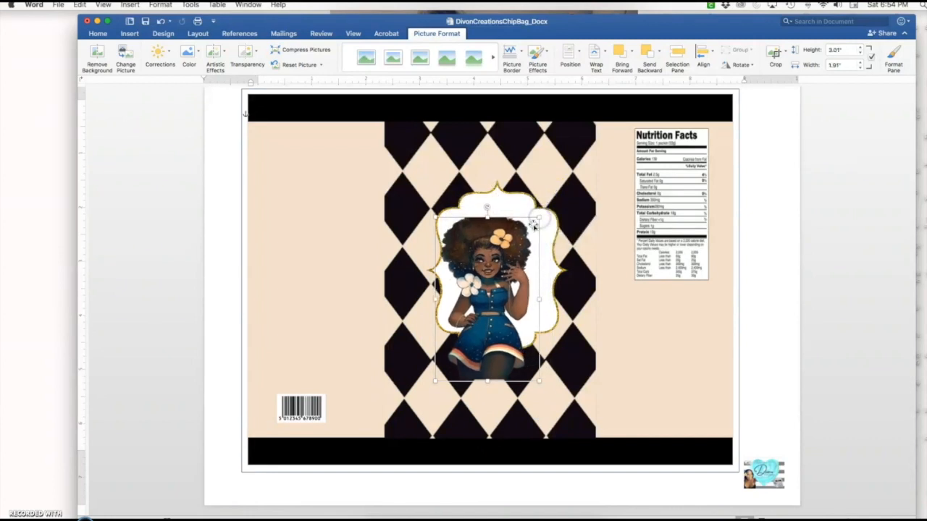
left_click_drag(520, 235, 542, 203)
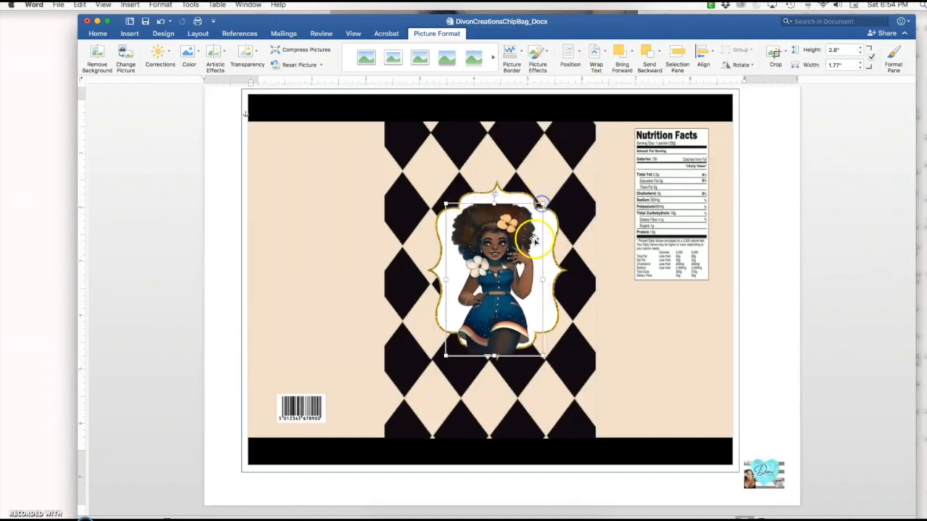
left_click_drag(509, 255, 510, 253)
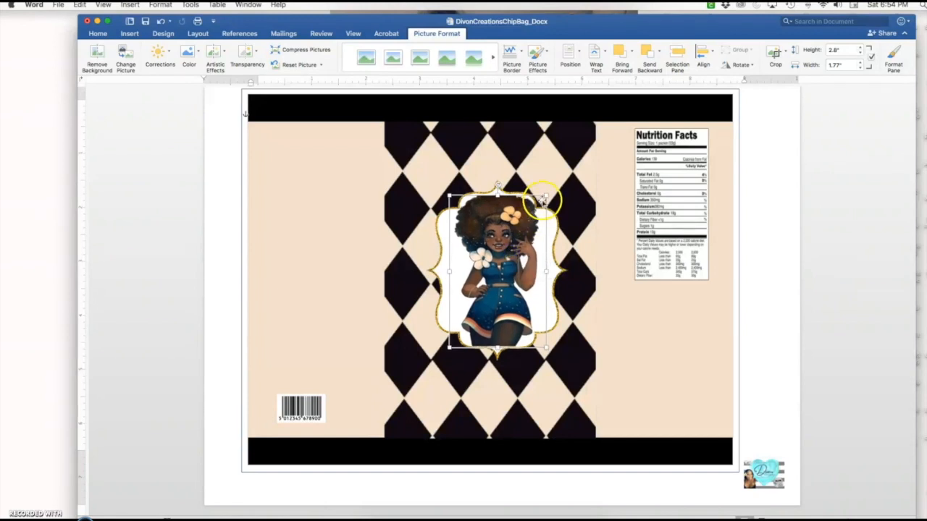
left_click_drag(550, 194, 549, 194)
left_click_drag(510, 249, 505, 250)
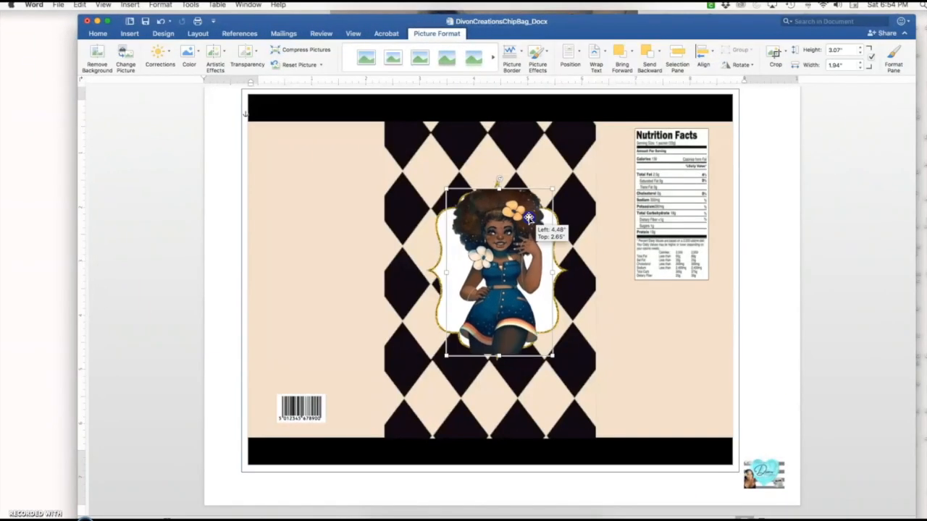
left_click(581, 227)
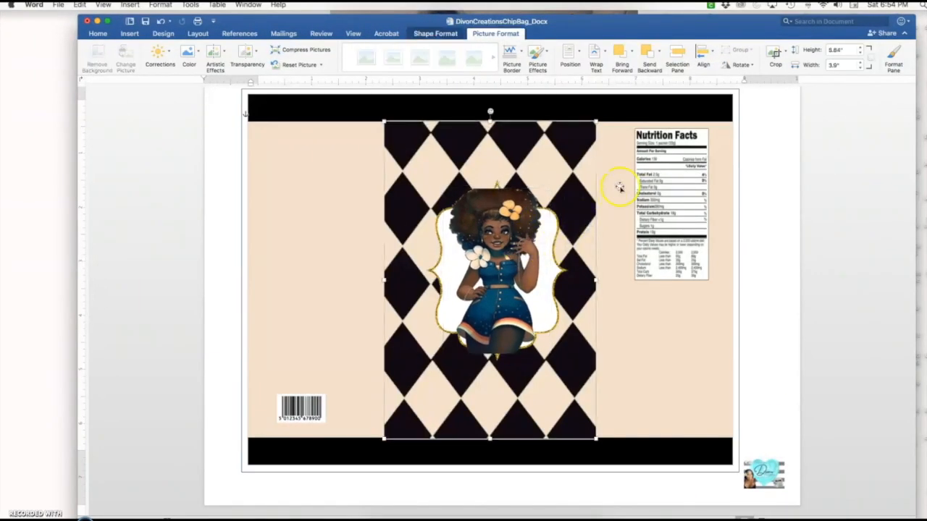
left_click(343, 163)
left_click(130, 33)
left_click(686, 52)
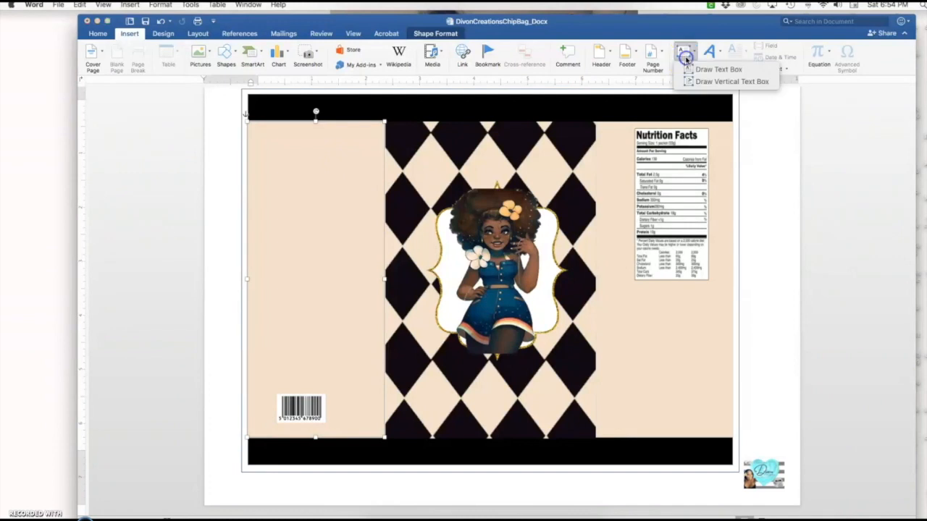
left_click(712, 52)
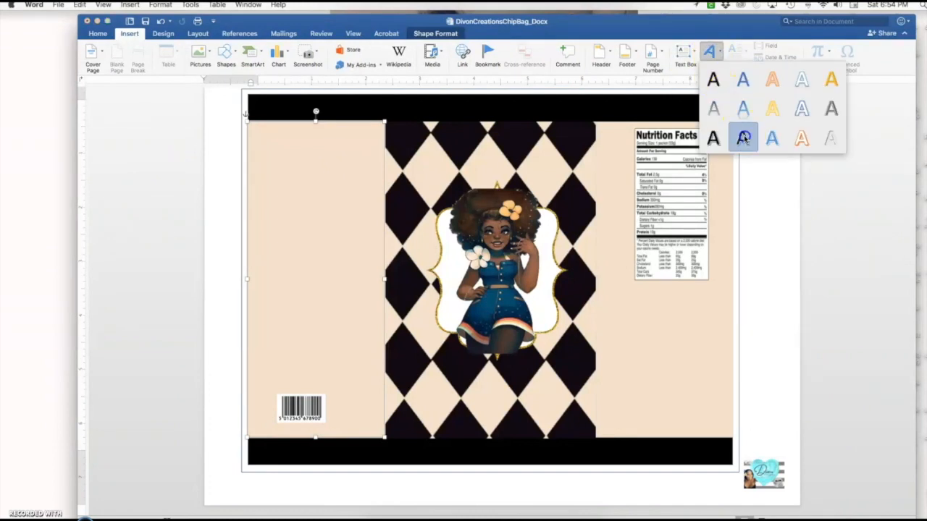
left_click(719, 139)
key("BackSpace")
Insert WordArt in the plain black style on the left beige panel, reading "Sassy Gal".
left_click(130, 33)
left_click(712, 52)
left_click(715, 77)
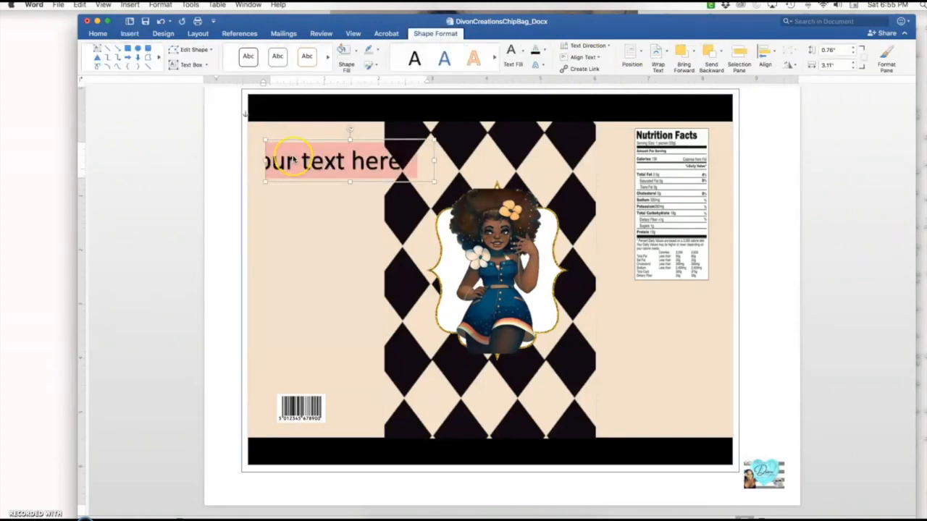
key("BackSpace")
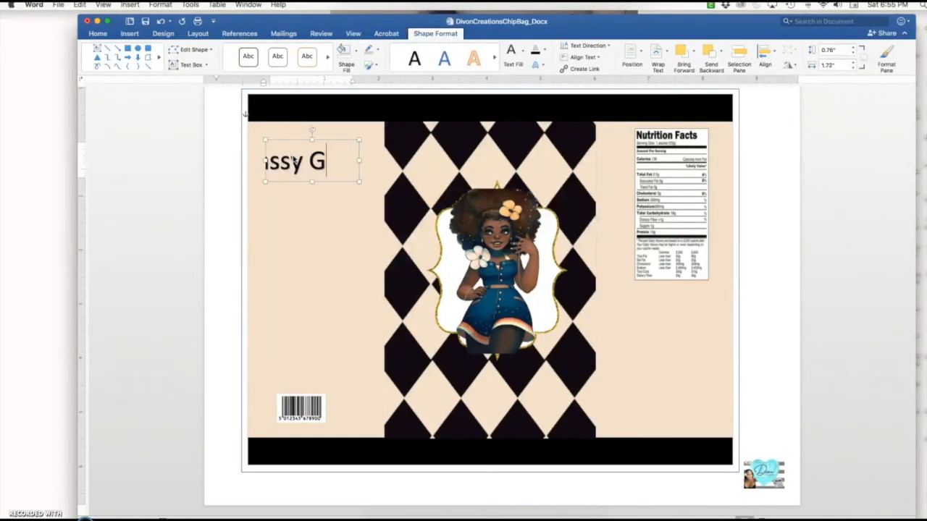
left_click_drag(265, 160, 190, 161)
left_click_drag(191, 160, 263, 163)
Enlarge the Sassy Gal WordArt to 80 pt and change its font to "a dripping ma...".
left_click(99, 33)
left_click(225, 50)
left_click(226, 50)
left_click(226, 50)
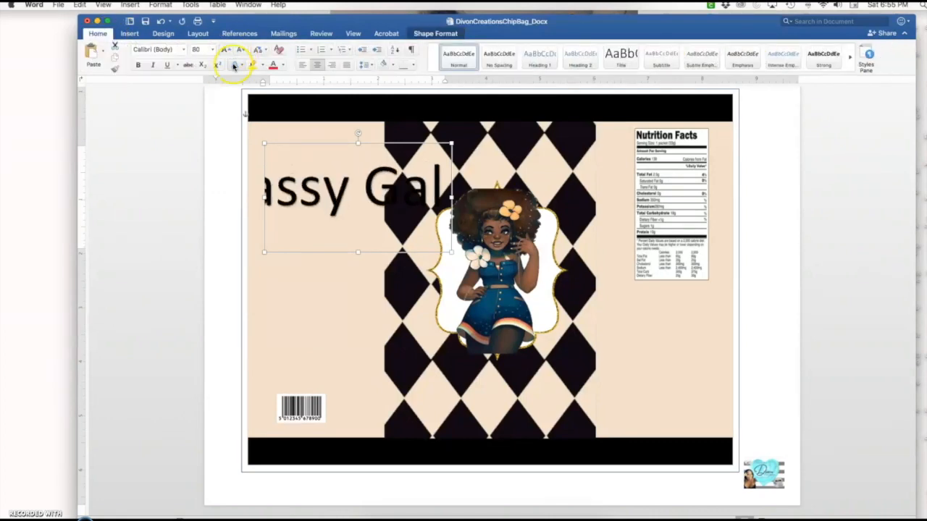
left_click(187, 47)
left_click(181, 126)
Give the Sassy Gal WordArt a blue glow and place it, about 5.39" wide, at the top of the diamond-patterned panel.
left_click(423, 34)
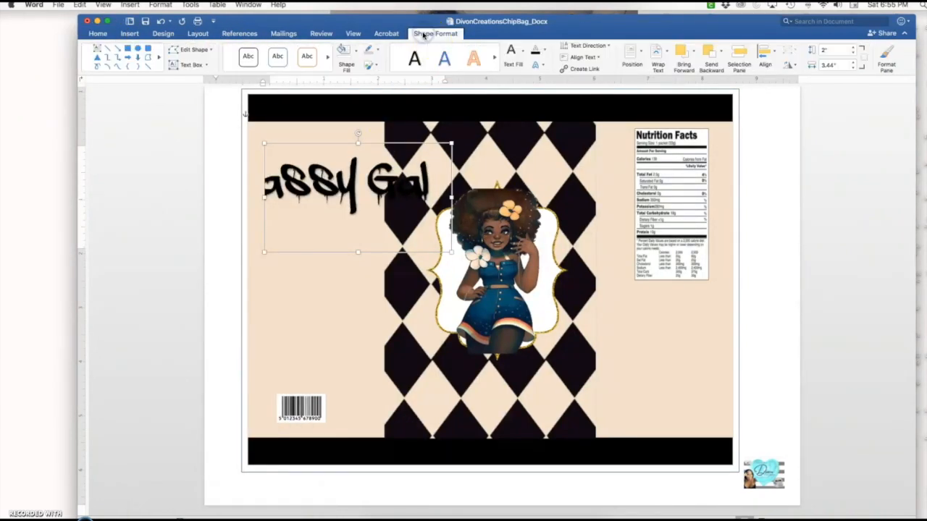
left_click(536, 65)
mouse_move(550, 98)
left_click(641, 211)
left_click(348, 194)
left_click_drag(348, 194, 453, 167)
left_click(355, 51)
left_click(341, 105)
left_click(358, 53)
left_click(362, 67)
left_click(378, 50)
left_click(377, 68)
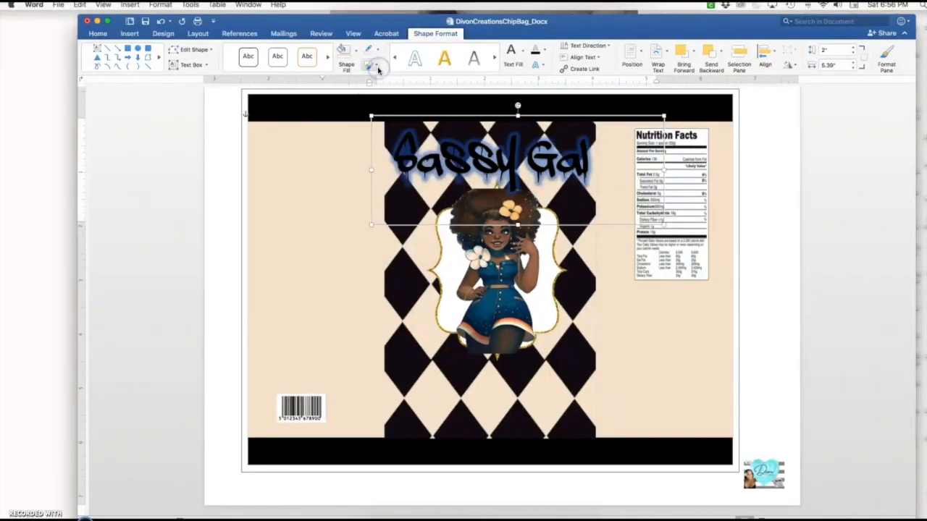
Try a white text fill on the Sassy Gal title and return it to black.
left_click(523, 56)
left_click(511, 114)
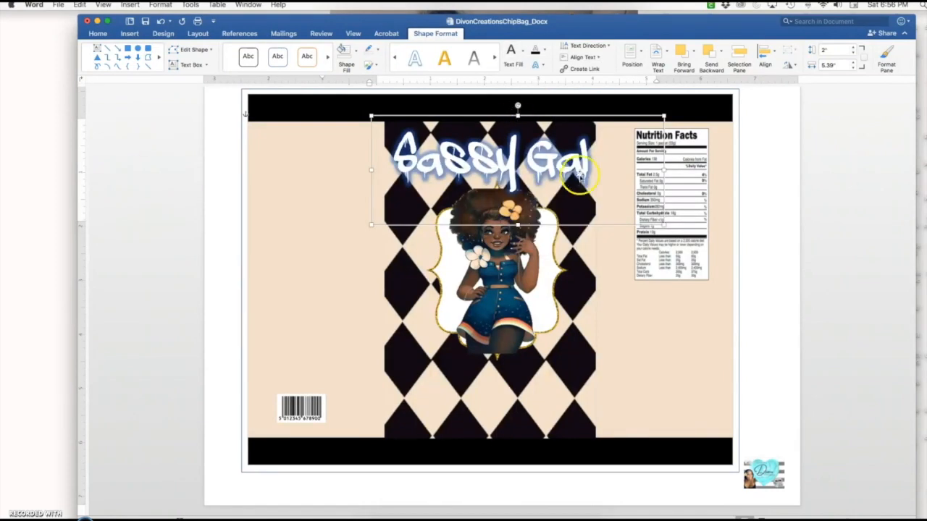
left_click(523, 57)
left_click(522, 114)
left_click(545, 68)
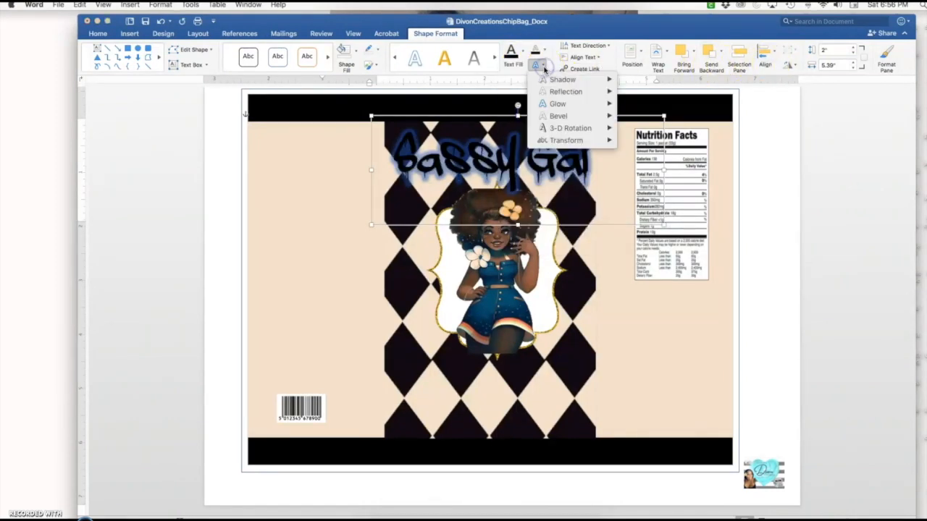
left_click(404, 152)
left_click_drag(415, 159, 416, 160)
Duplicate the Sassy Gal title and place the copy below the girl artwork on the diamond-patterned panel.
left_click(573, 371)
left_click(549, 169)
right_click(549, 168)
left_click(428, 376)
right_click(435, 327)
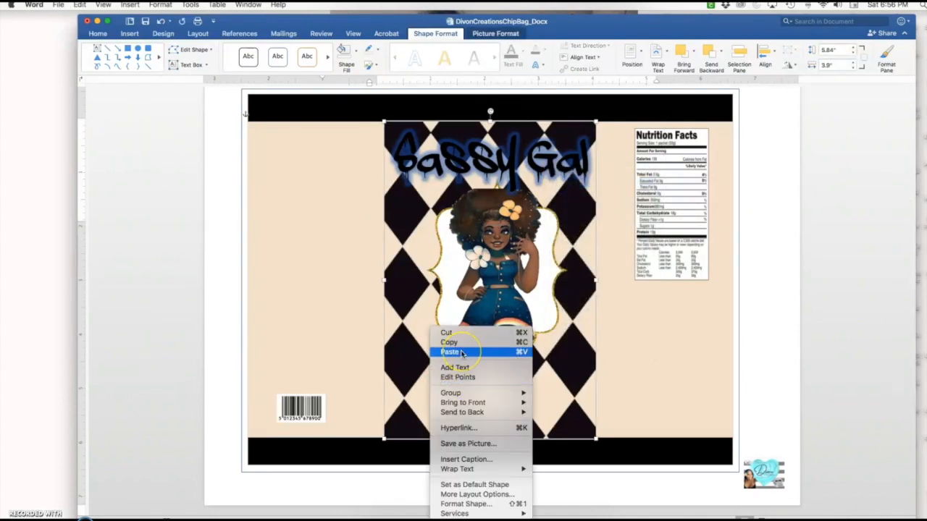
left_click(462, 353)
left_click_drag(496, 165, 496, 393)
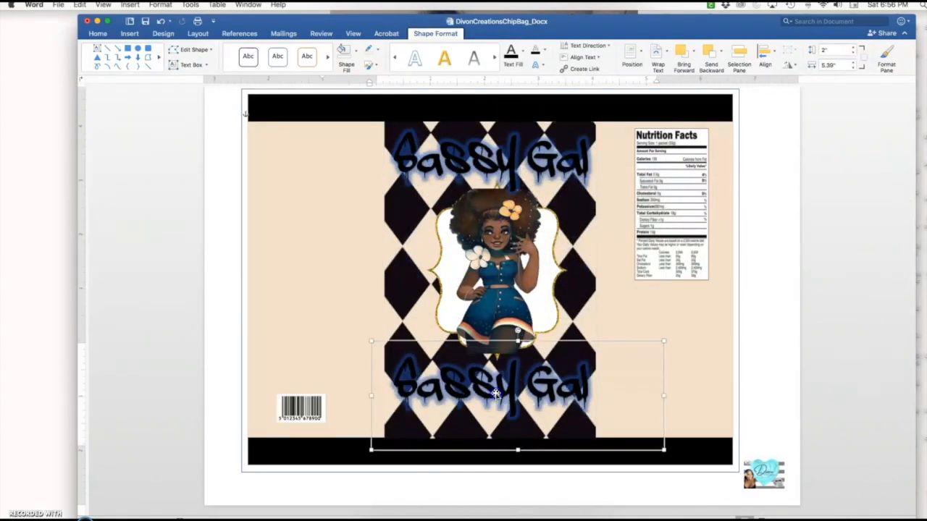
Replace the text of the lower Sassy Gal copy with "21".
key("BackSpace")
key("BackSpace")
key("BackSpace")
key("BackSpace")
key("BackSpace")
key("BackSpace")
key("BackSpace")
key("BackSpace")
key("BackSpace")
type("21")
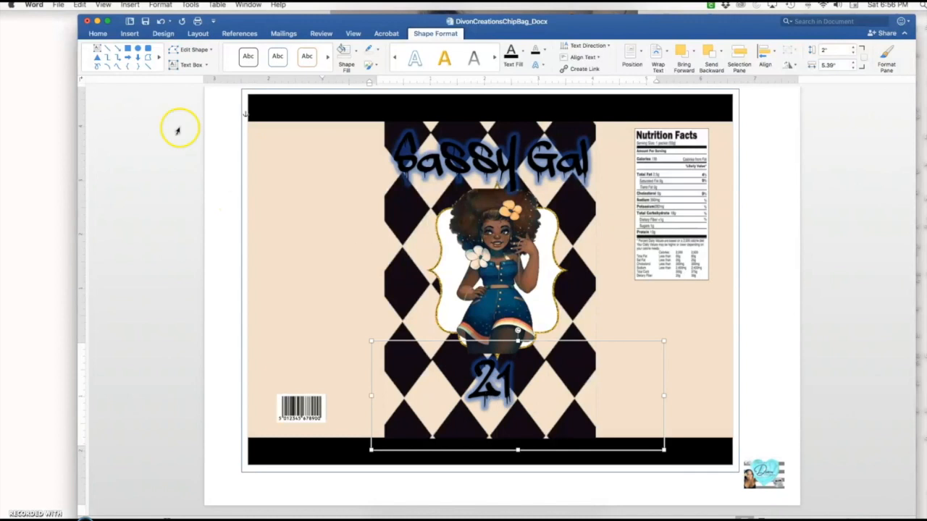
Enlarge the "21" text to 100 pt.
left_click(99, 33)
double_click(510, 392)
left_click(226, 52)
left_click(225, 52)
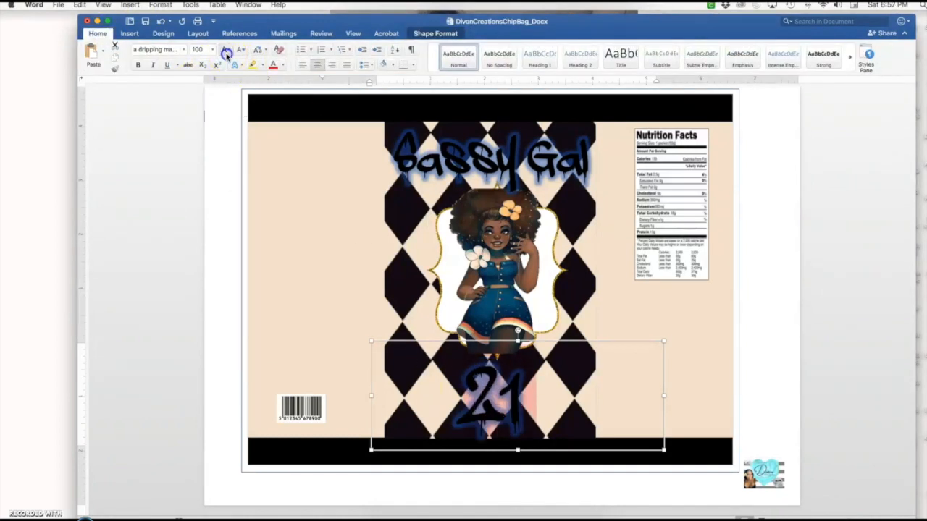
left_click(225, 52)
Narrow the text box of the "21" and centre it beneath the girl artwork.
left_click(331, 295)
left_click_drag(496, 420, 498, 425)
left_click_drag(667, 400, 518, 401)
left_click_drag(459, 408, 514, 403)
left_click(616, 384)
left_click(823, 403)
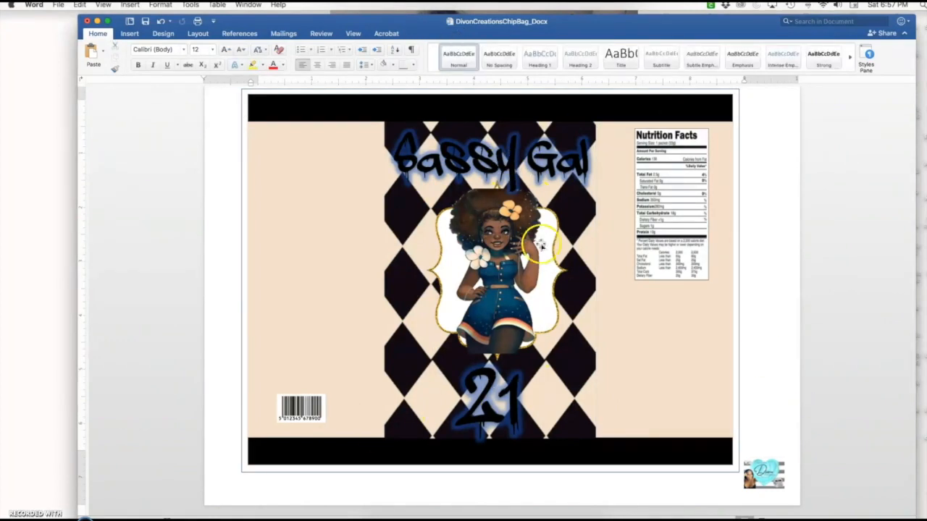
Apply a shadow and a larger blue glow to the Sassy Gal title.
left_click(554, 275)
left_click(560, 218)
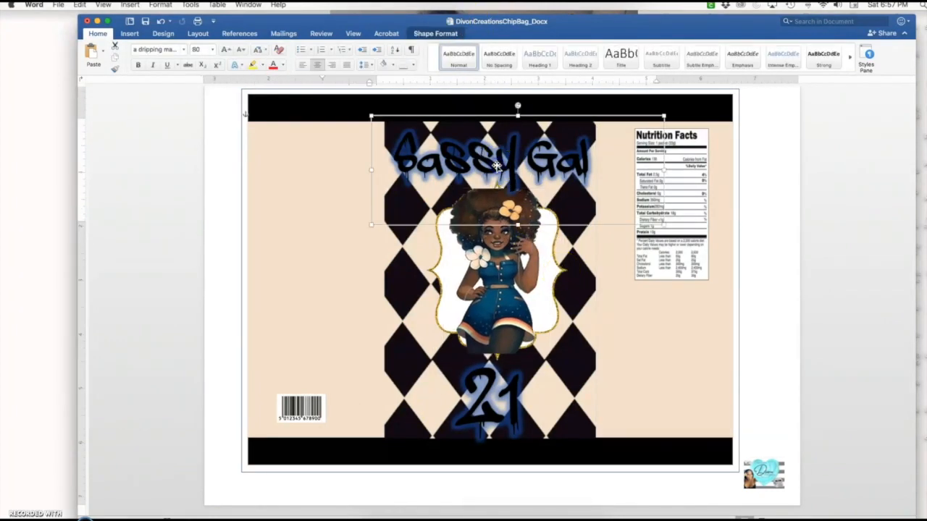
left_click(241, 67)
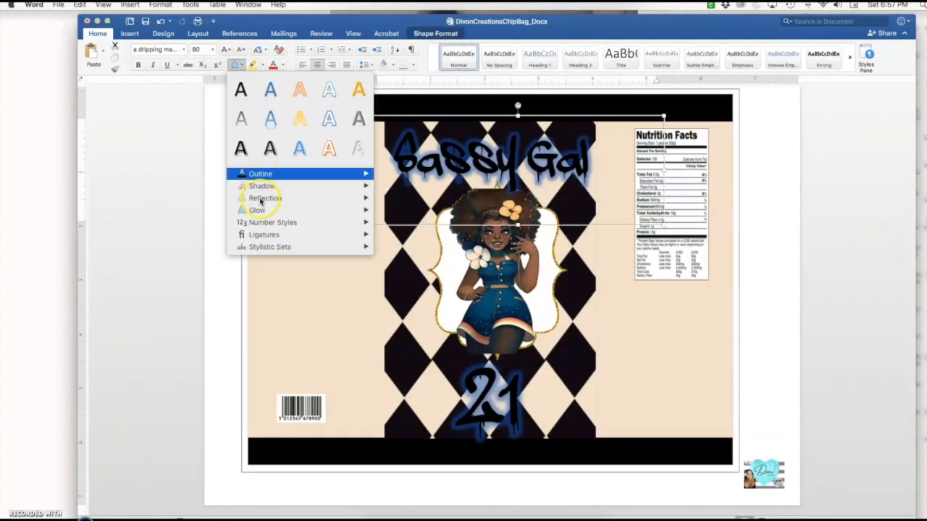
mouse_move(263, 190)
left_click(428, 266)
left_click(235, 64)
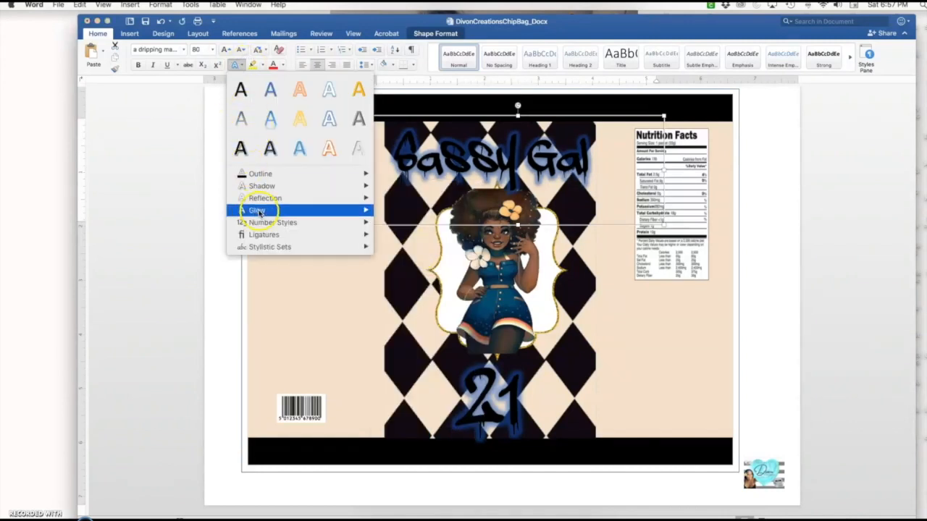
left_click(632, 356)
Reduce the font size of the Sassy Gal title by one step.
left_click(520, 165)
left_click(241, 49)
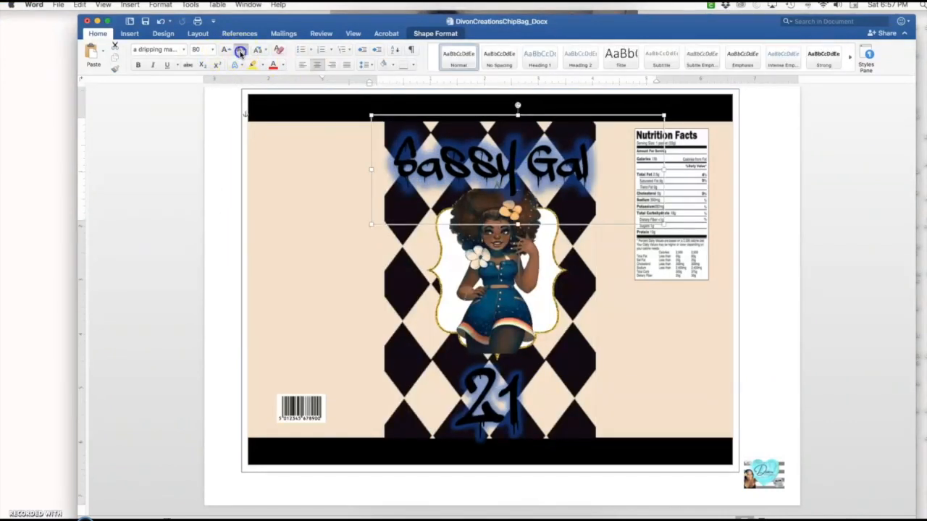
left_click(802, 199)
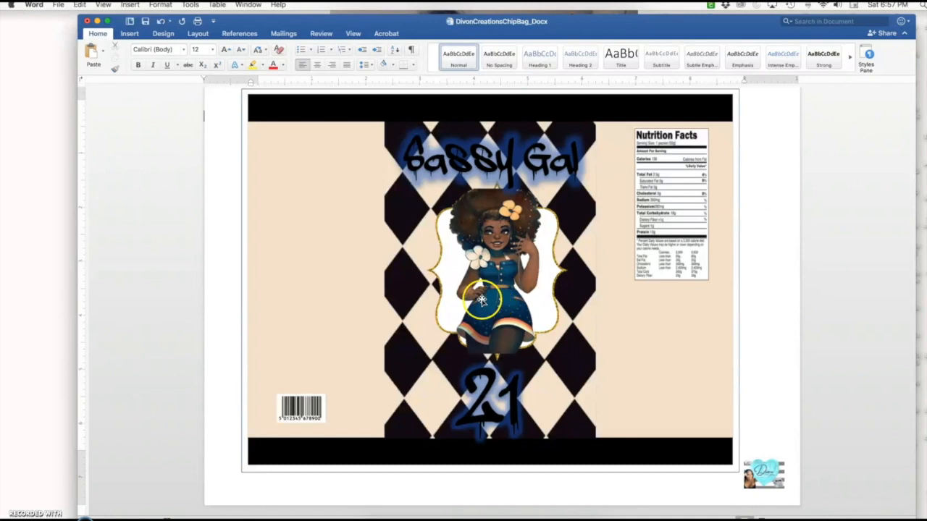
Draw a text box about 2.6" high by 1.77" wide on the left beige panel and enter "Thanks for hanging out !".
left_click(333, 274)
left_click(130, 35)
left_click(692, 58)
left_click_drag(263, 169, 360, 311)
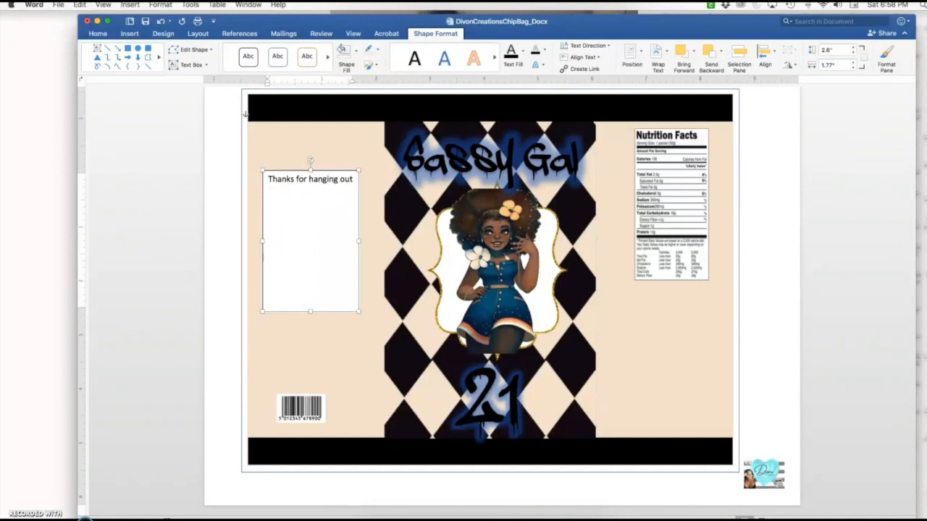
Reduce the thank-you message to 11 pt and shorten its text box to fit closely around the line.
left_click(98, 34)
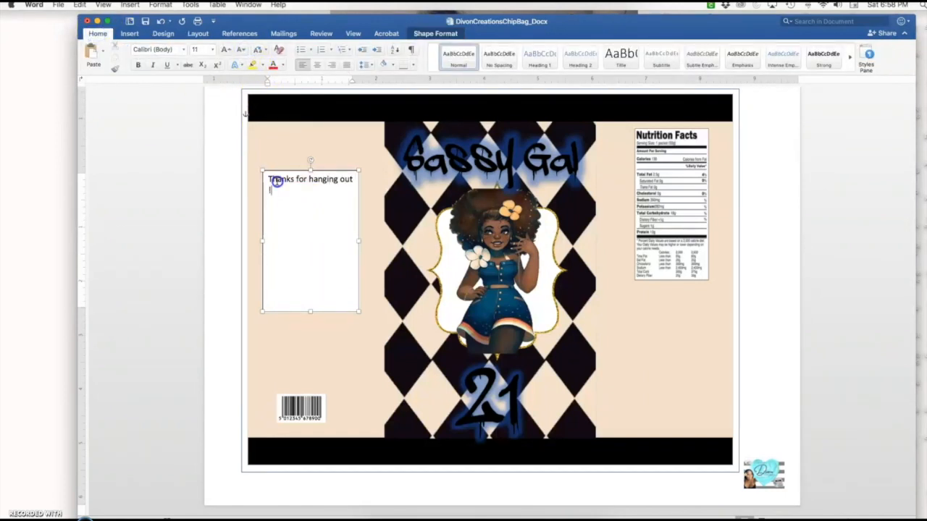
triple_click(277, 182)
left_click(241, 51)
left_click_drag(311, 312, 335, 209)
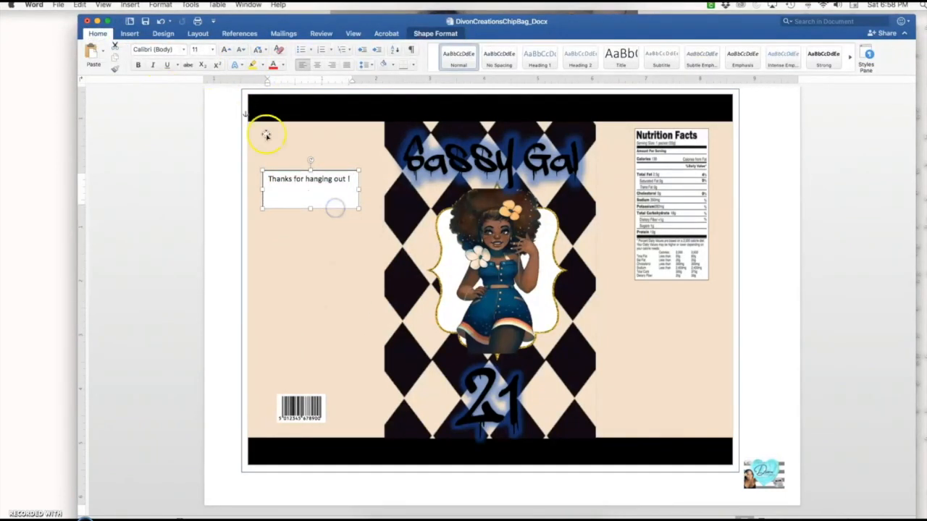
Change the font of the "Thanks for hanging out !" message to the dripping display font.
triple_click(350, 178)
left_click(184, 49)
left_click(166, 135)
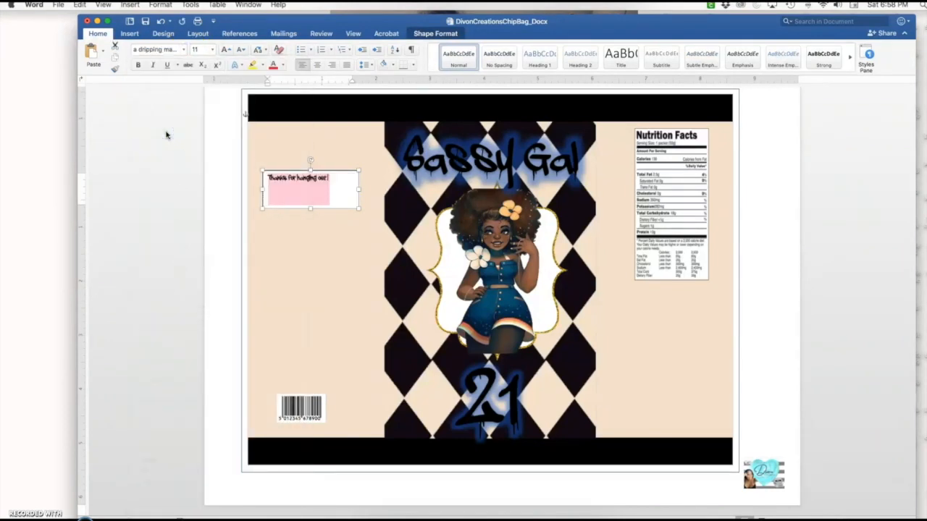
Enlarge the thank-you message by several font-size steps and extend its text box downward to about 1.07" high.
left_click(226, 50)
left_click(226, 50)
left_click(226, 51)
double_click(226, 51)
left_click(226, 50)
left_click(226, 51)
left_click_drag(310, 210, 312, 254)
Remove the fill and outline from the thank-you message's text box.
left_click(423, 34)
left_click(356, 51)
left_click(359, 71)
left_click(382, 52)
left_click(375, 71)
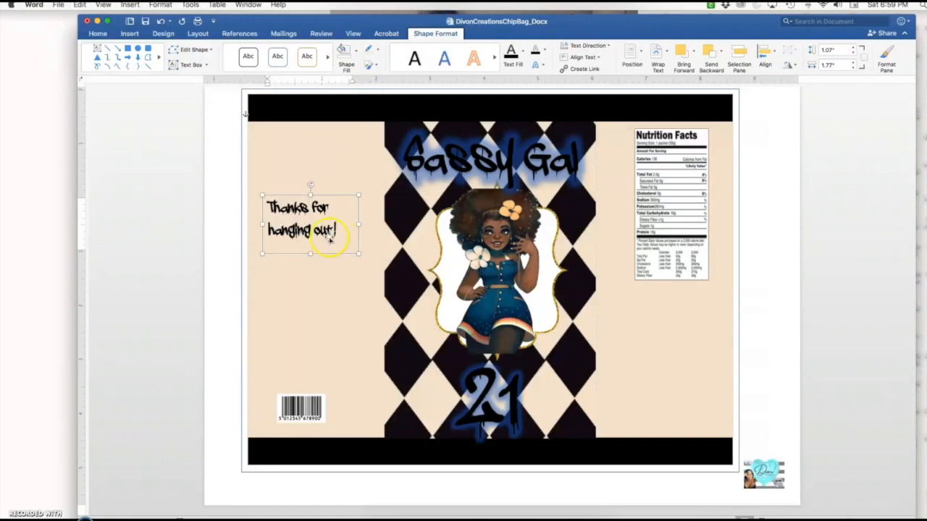
Center the thank-you message and move its text box slightly lower on the left beige panel.
left_click(102, 36)
left_click(318, 66)
left_click_drag(316, 194, 315, 215)
Set the thank-you message to 48 pt and make its text box wider and taller to hold the text.
left_click(225, 50)
left_click(225, 50)
left_click(226, 50)
left_click(226, 50)
left_click(225, 50)
left_click(225, 50)
left_click_drag(359, 244, 401, 244)
left_click_drag(332, 275, 330, 355)
left_click(241, 49)
left_click(240, 49)
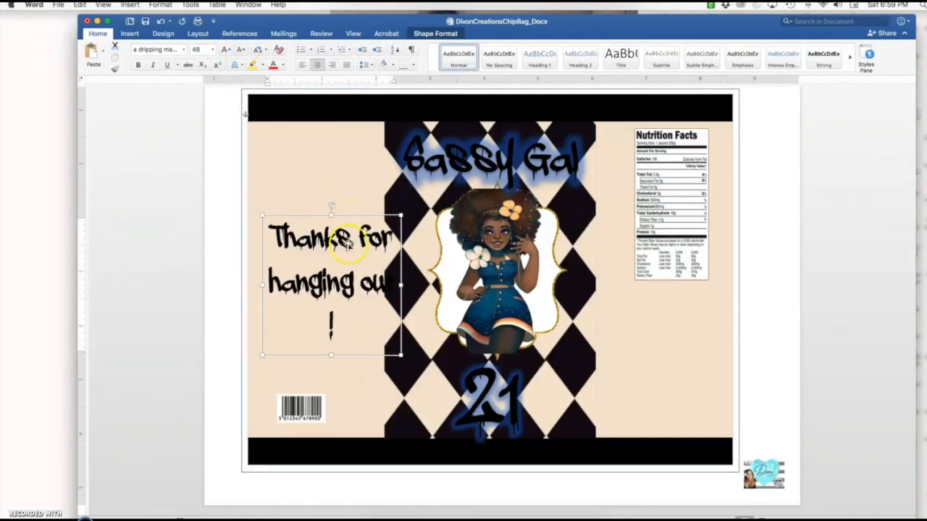
Move the thank-you text box within the left beige panel, reduce its font by one step and shorten the box to fit two lines.
left_click_drag(347, 216, 333, 203)
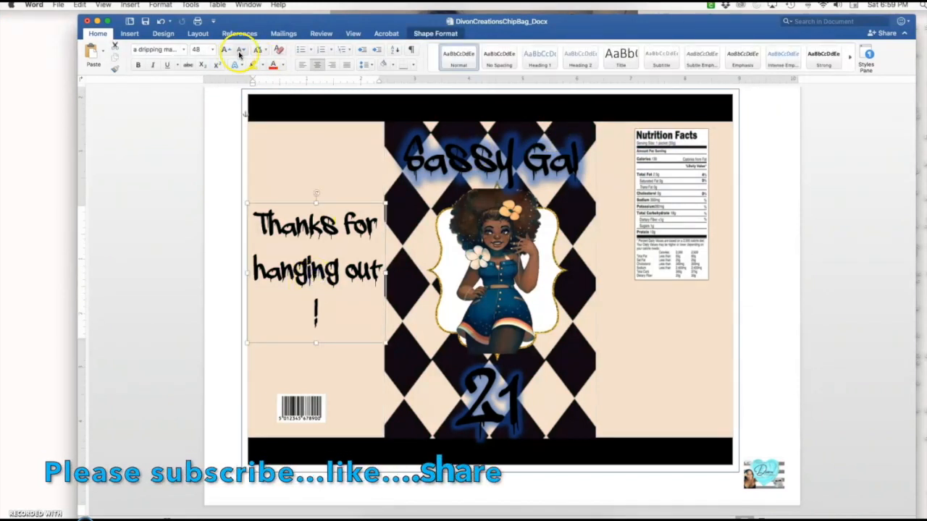
left_click(240, 50)
left_click_drag(316, 344, 333, 290)
Apply the black preset text effect from the third row and a third-size blue glow to the thank-you message, then shift it slightly down.
left_click(242, 66)
left_click(246, 147)
left_click(242, 67)
mouse_move(250, 210)
left_click(387, 352)
left_click_drag(316, 298, 316, 320)
Give the Sassy Gal title the same black preset text effect and third-size blue glow, and move it slightly lower.
left_click(444, 163)
left_click(242, 66)
left_click(247, 145)
left_click_drag(507, 168, 508, 187)
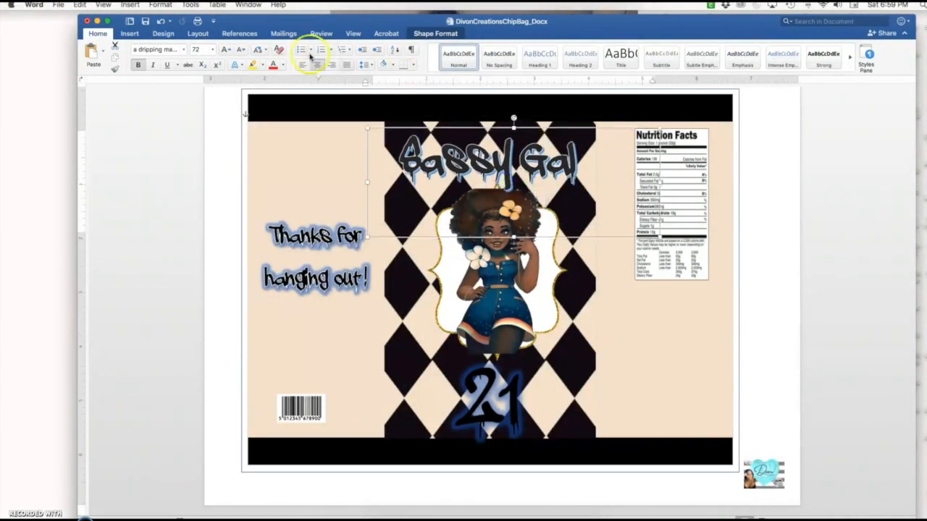
left_click(241, 66)
mouse_move(254, 210)
left_click(384, 346)
left_click(631, 370)
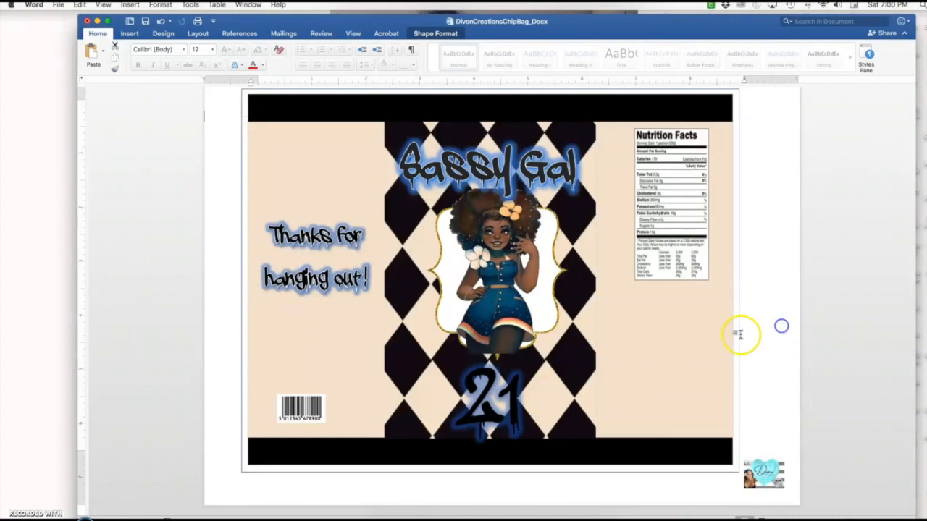
Apply the third-size blue glow variation to the "21" below the framed artwork.
left_click(500, 394)
left_click(232, 66)
mouse_move(255, 210)
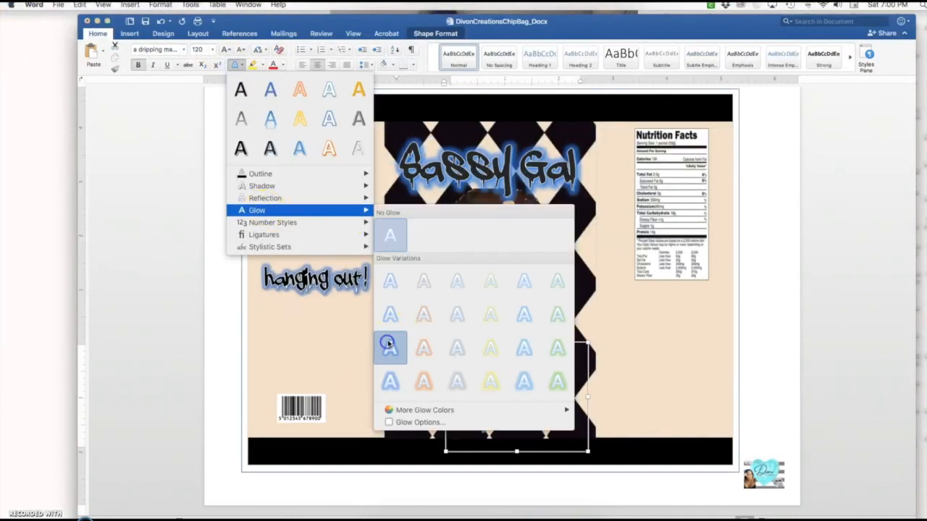
left_click(389, 340)
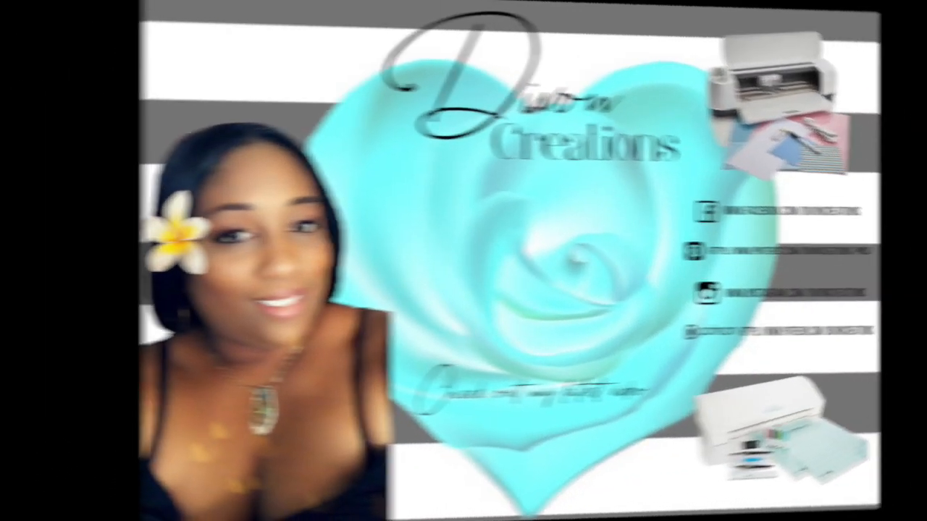